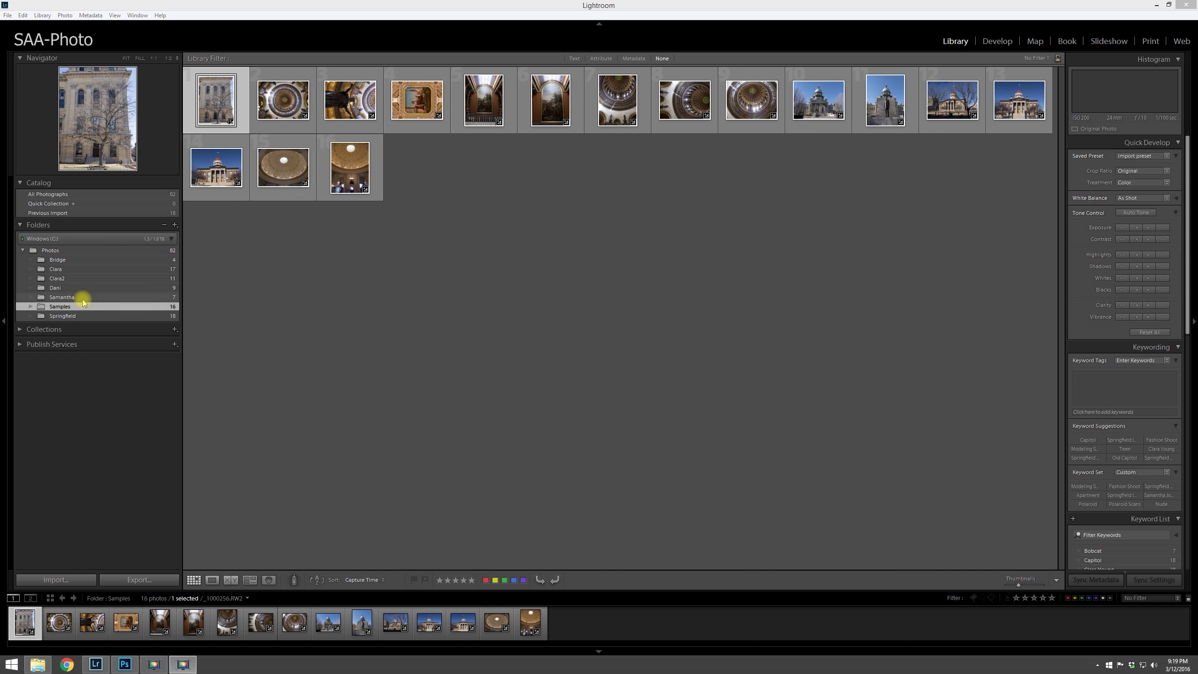
Rotate the statue photo in the grid so it stands upright in portrait.
click(38, 664)
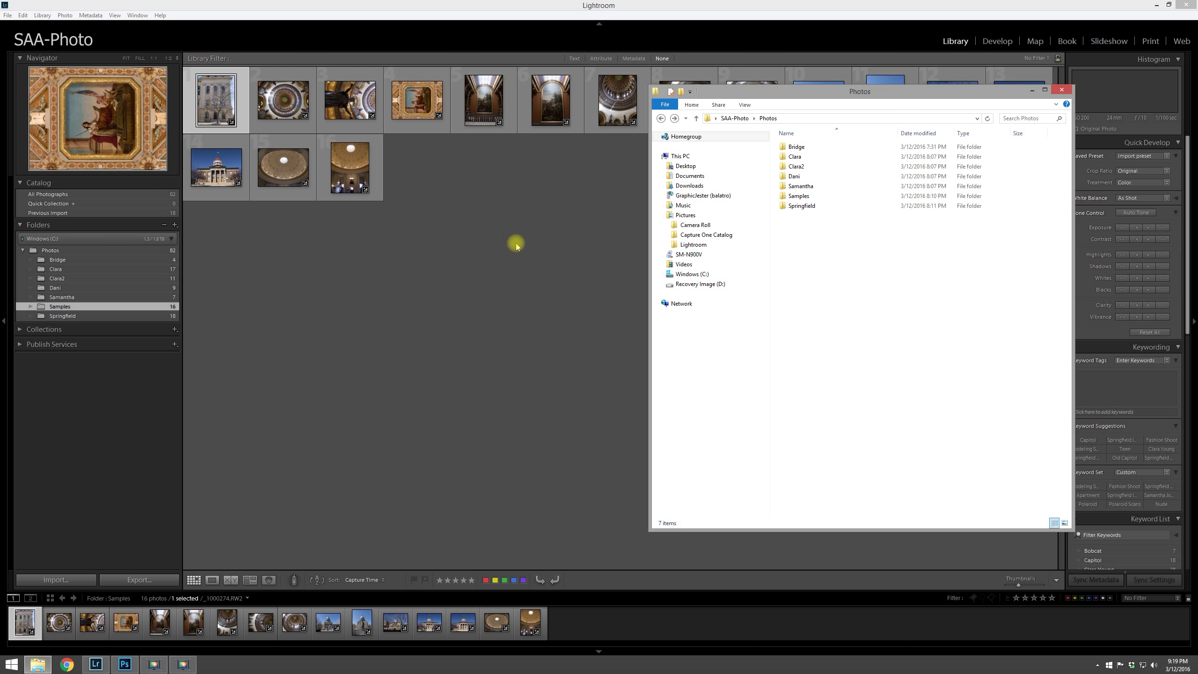
click(485, 257)
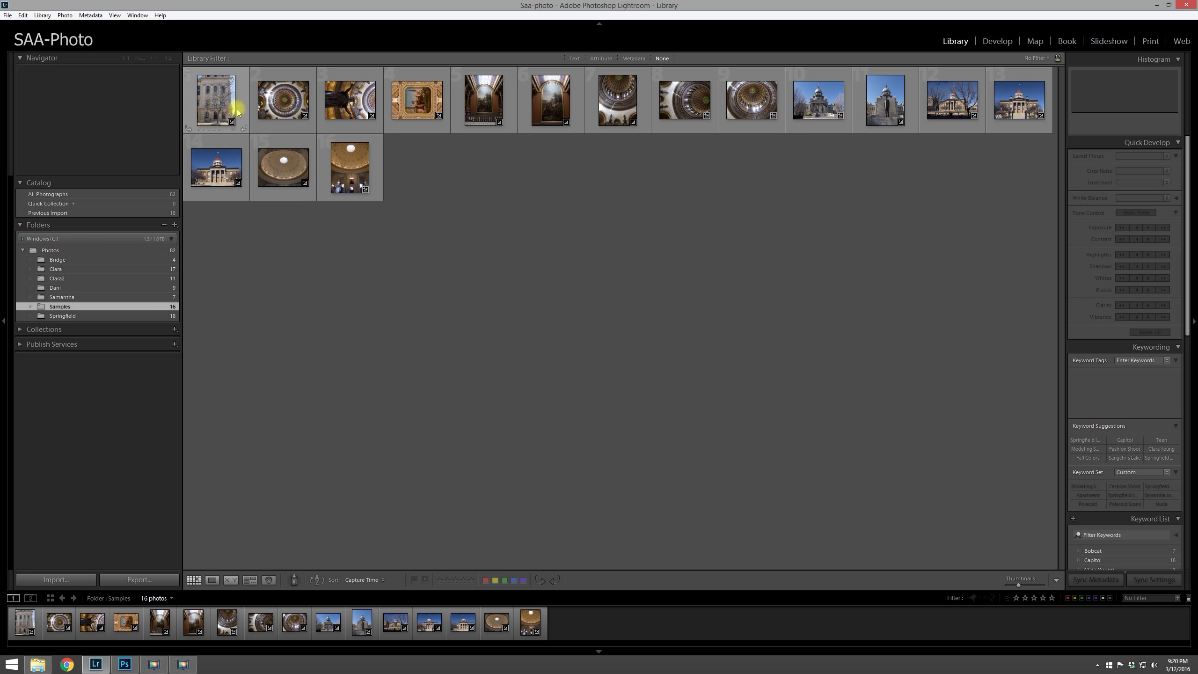
click(216, 108)
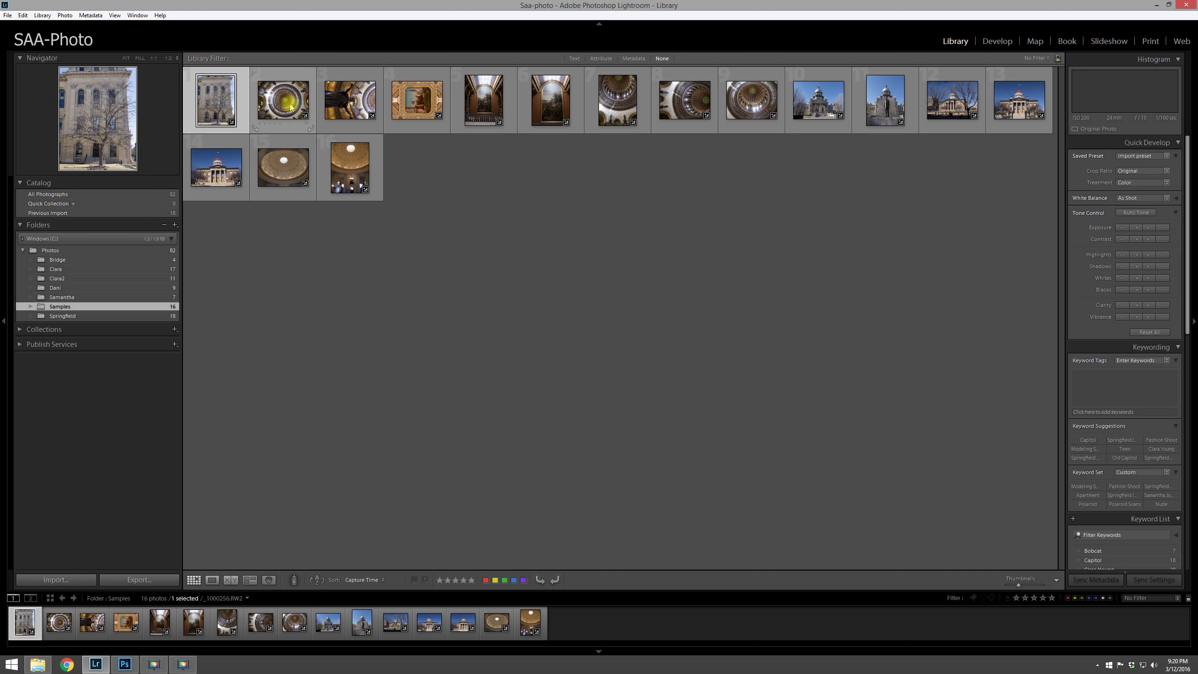
click(342, 107)
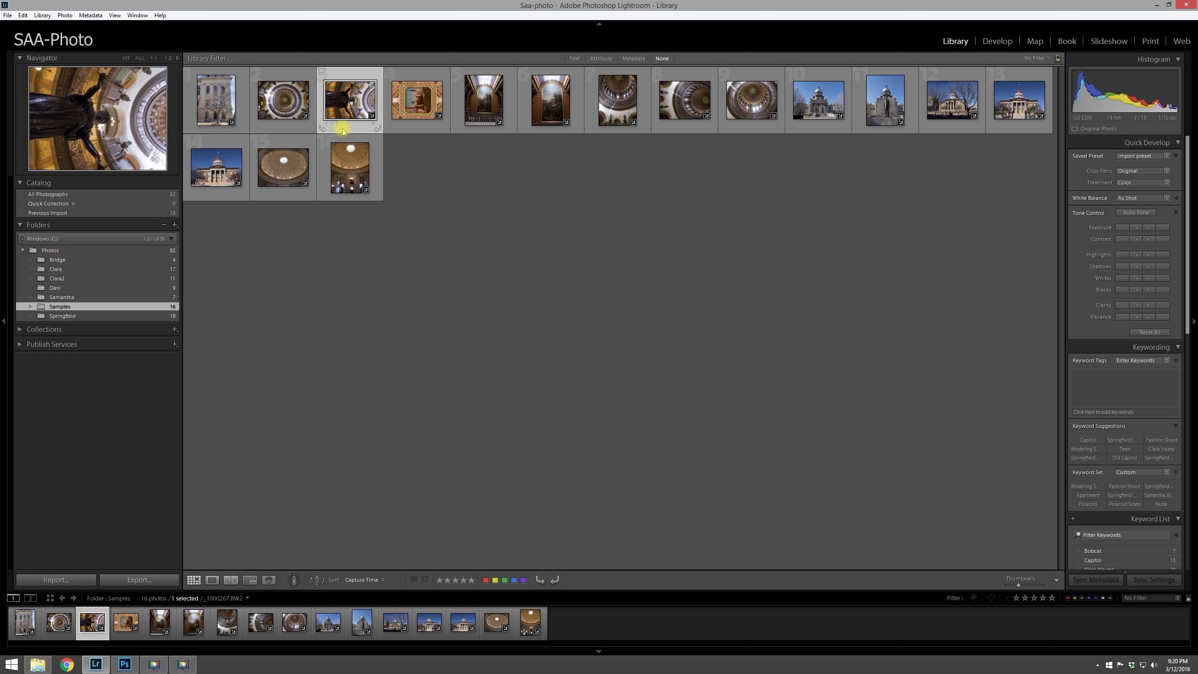
click(322, 128)
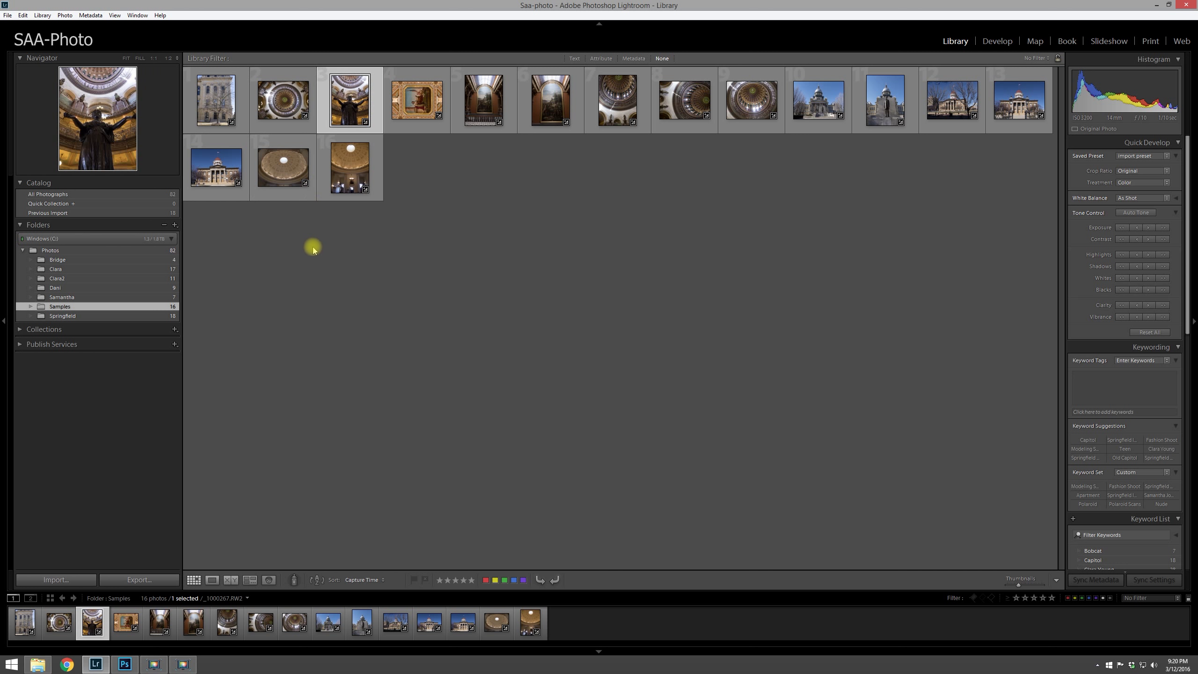
Rotate the ornate ceiling painting photo until it is upright.
click(415, 118)
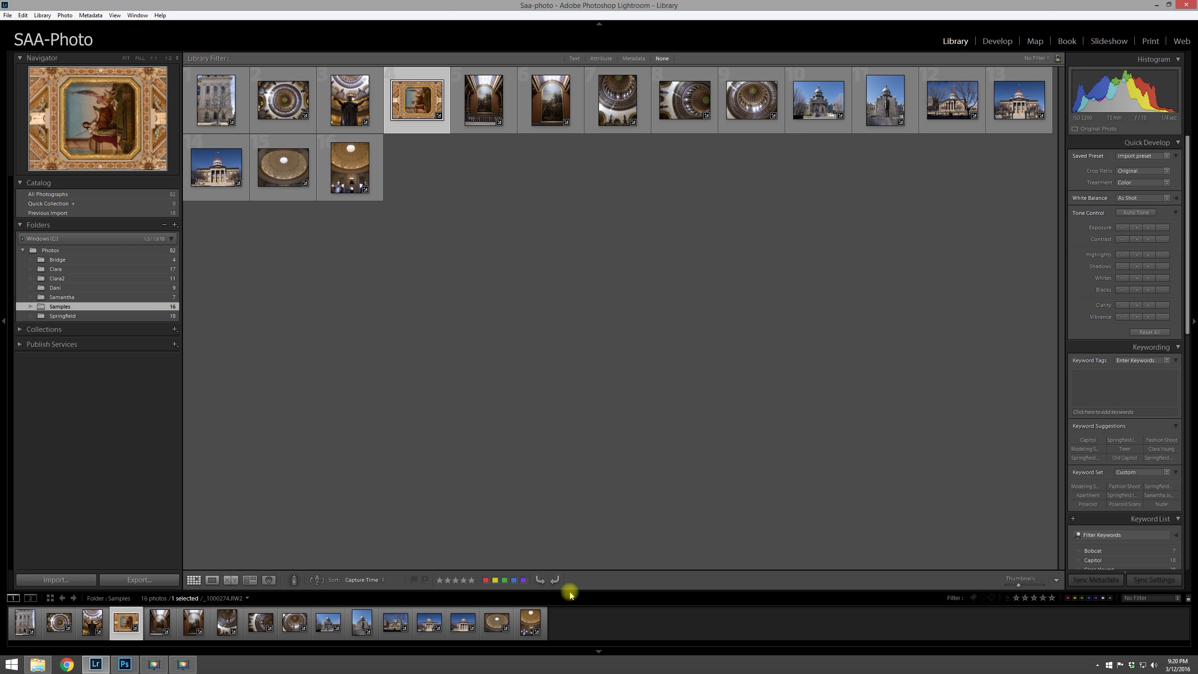
click(1056, 582)
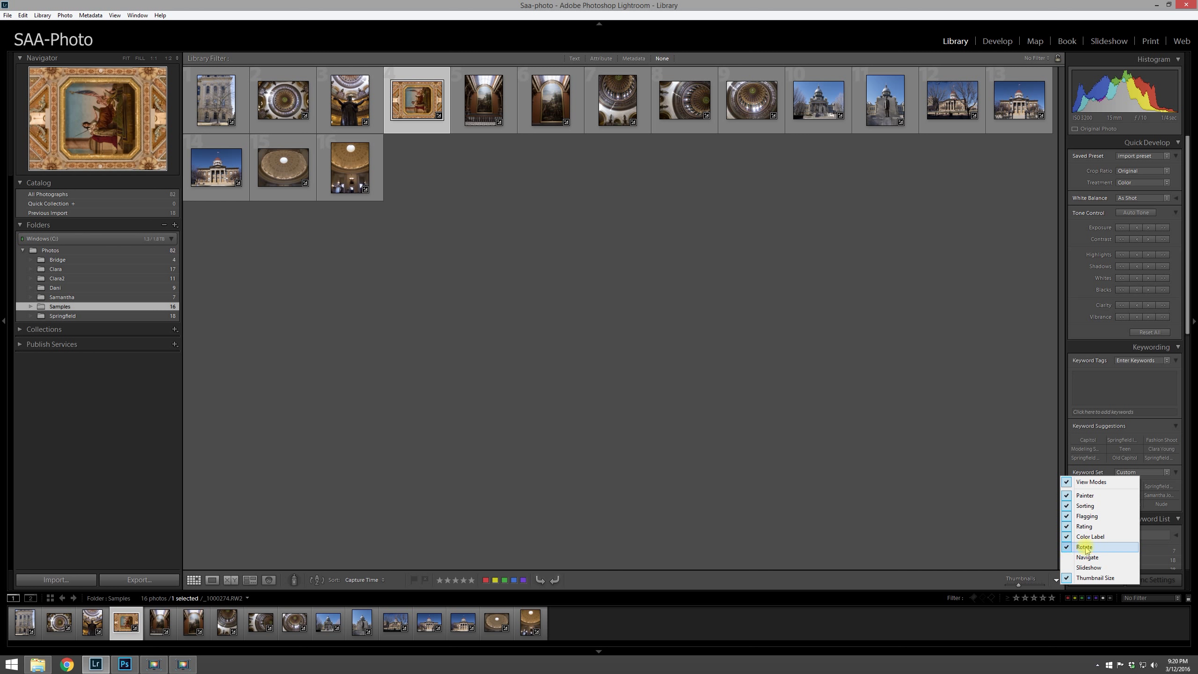
click(541, 581)
click(544, 583)
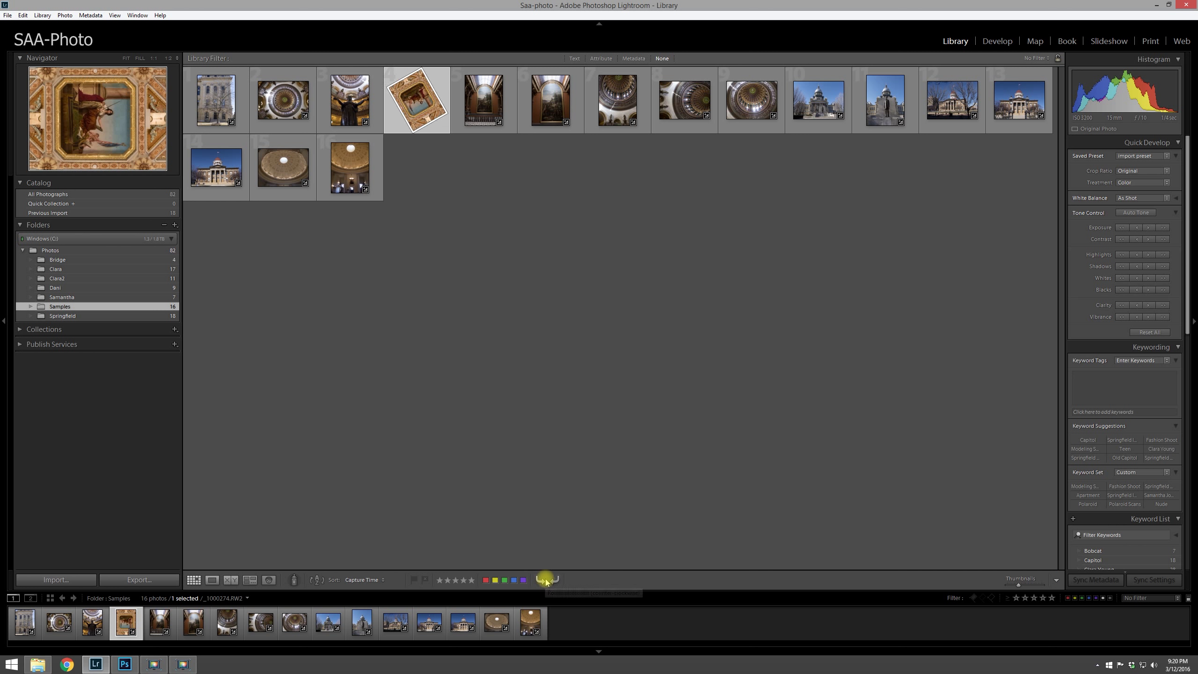
click(541, 581)
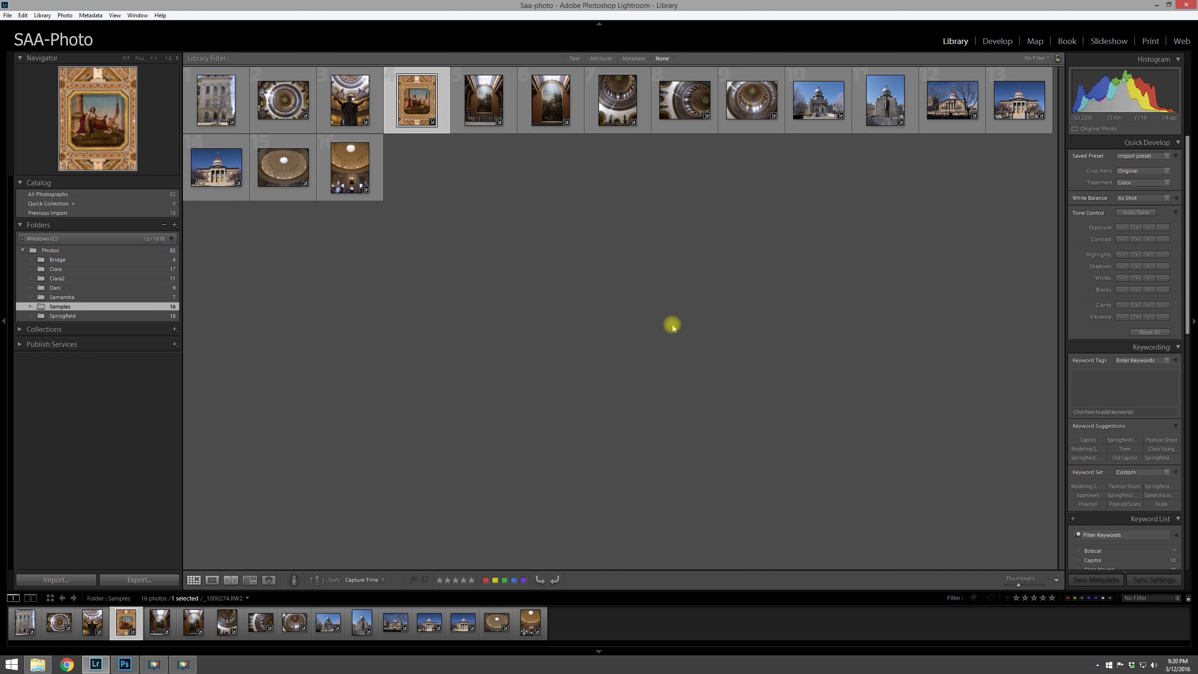
Turn the eighth dome photo upright, then enlarge the first building photo in Loupe view.
click(665, 110)
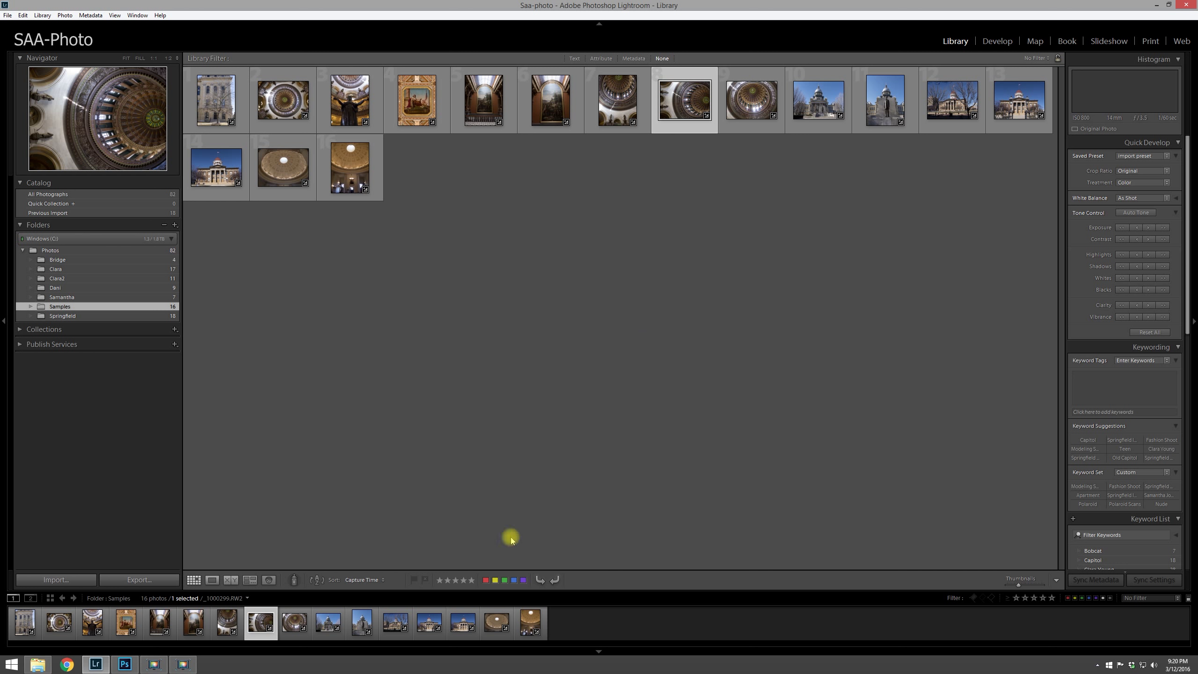
click(539, 578)
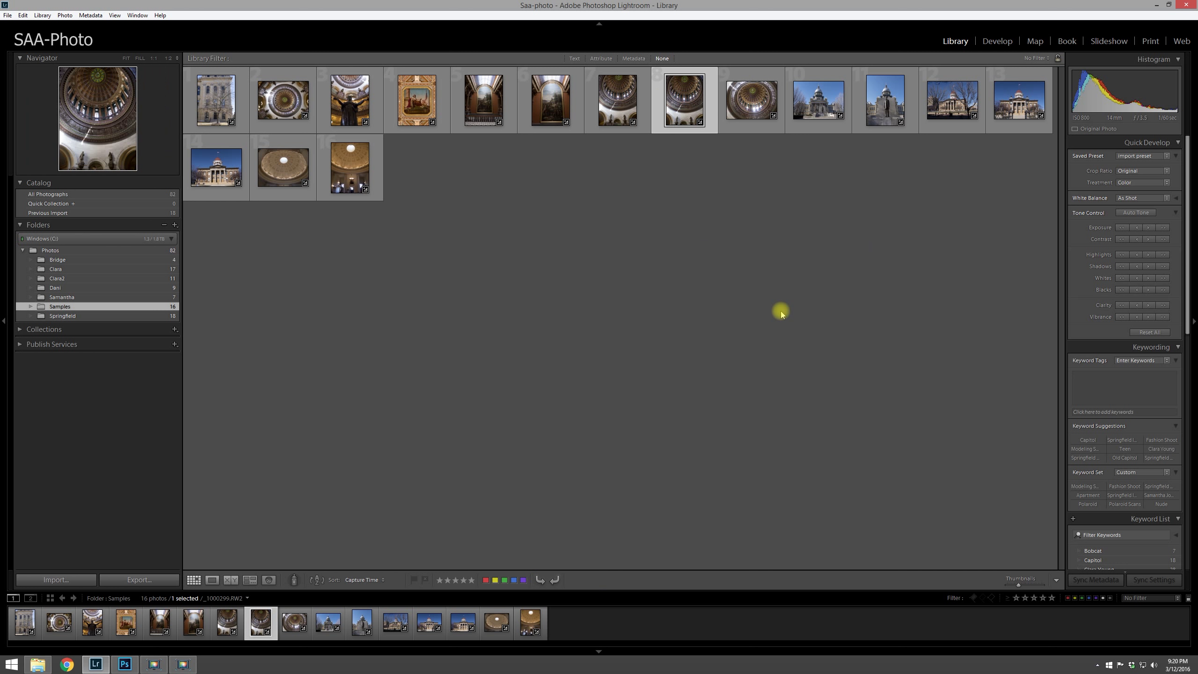
click(246, 112)
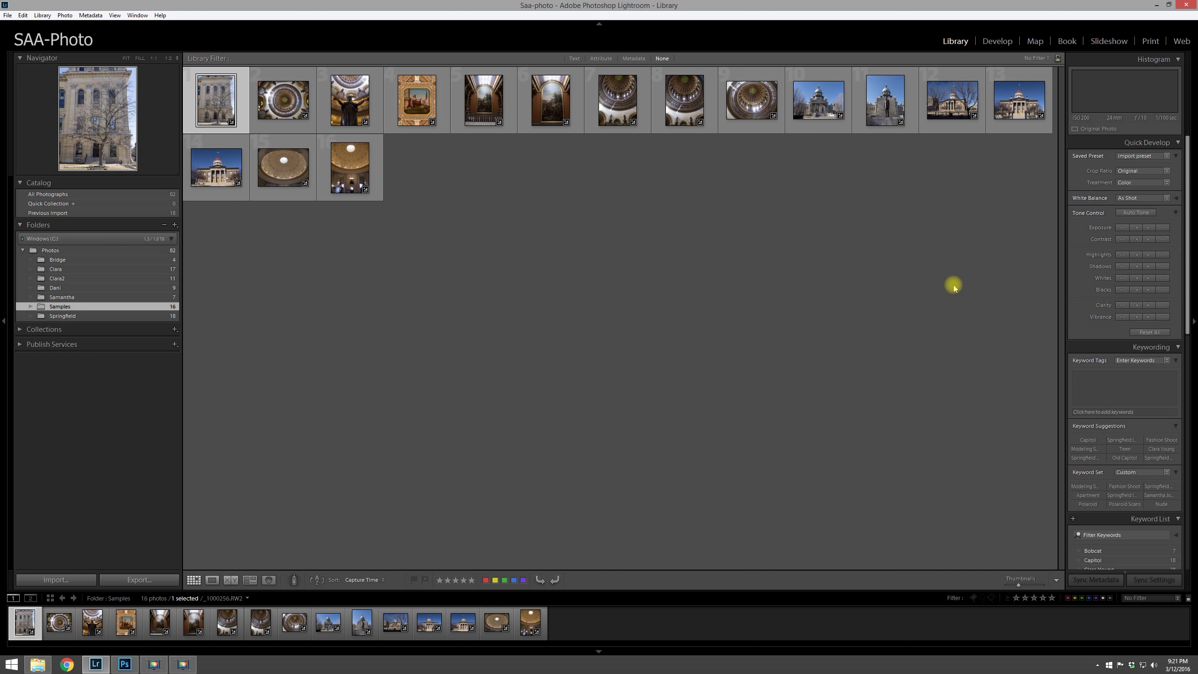
click(211, 580)
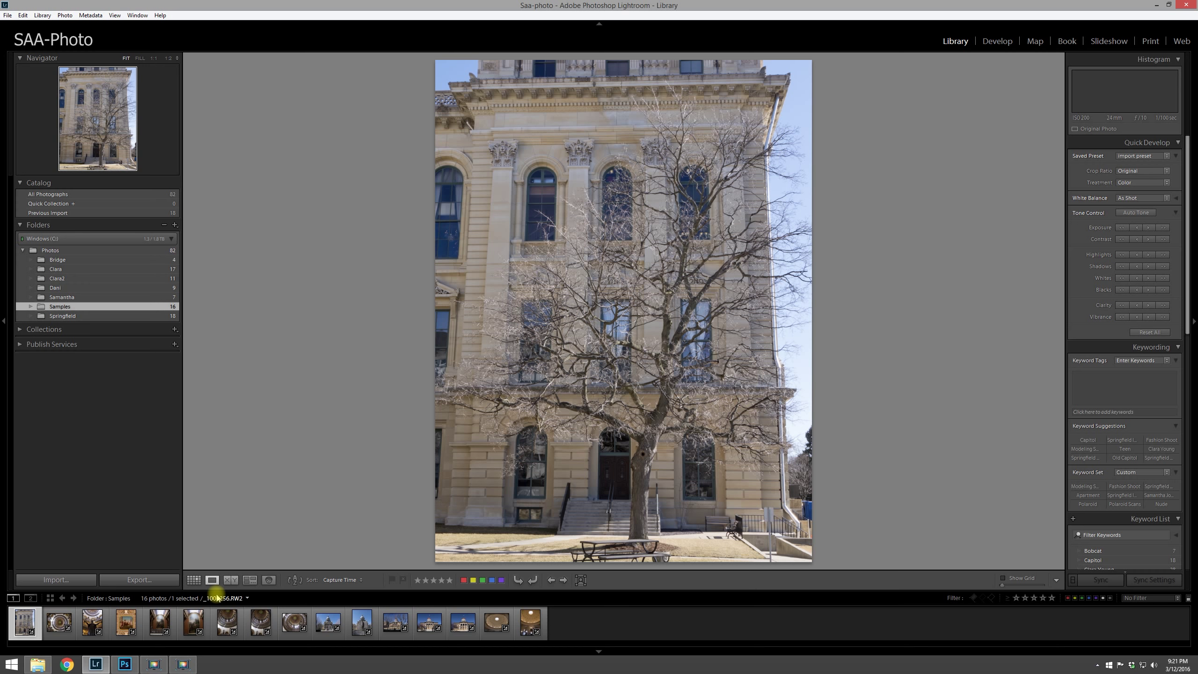
Step through the photos at full size and flag the ceiling painting photo as a Pick.
key(Right)
key(Right)
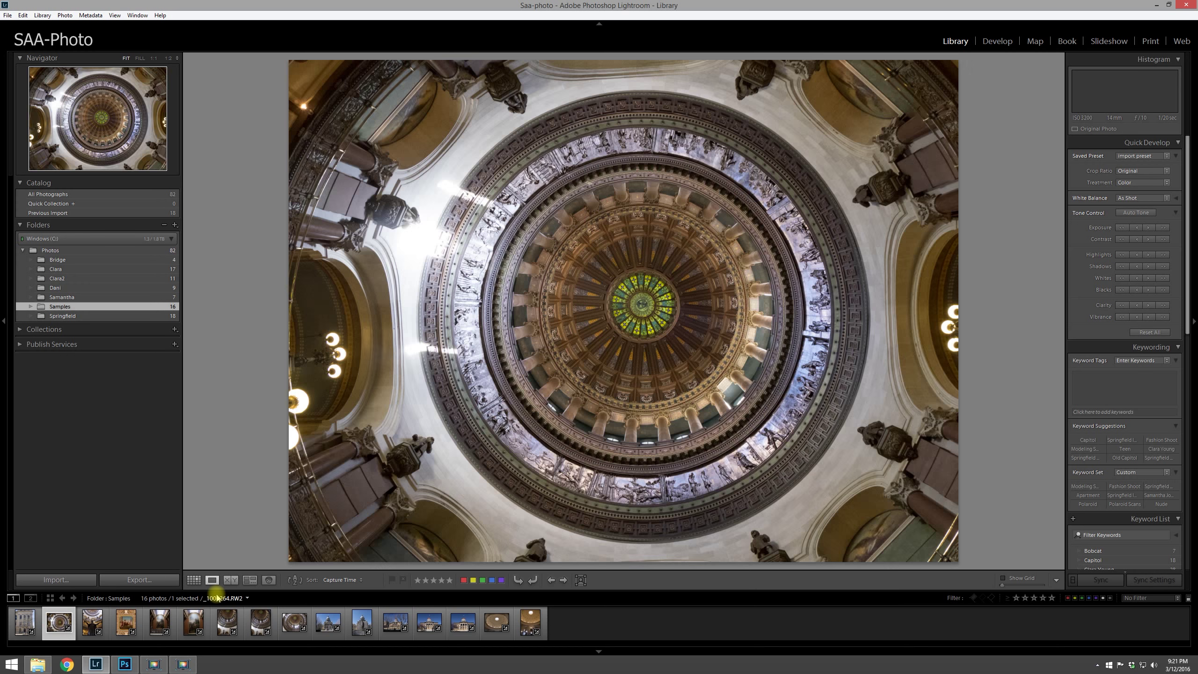
key(Right)
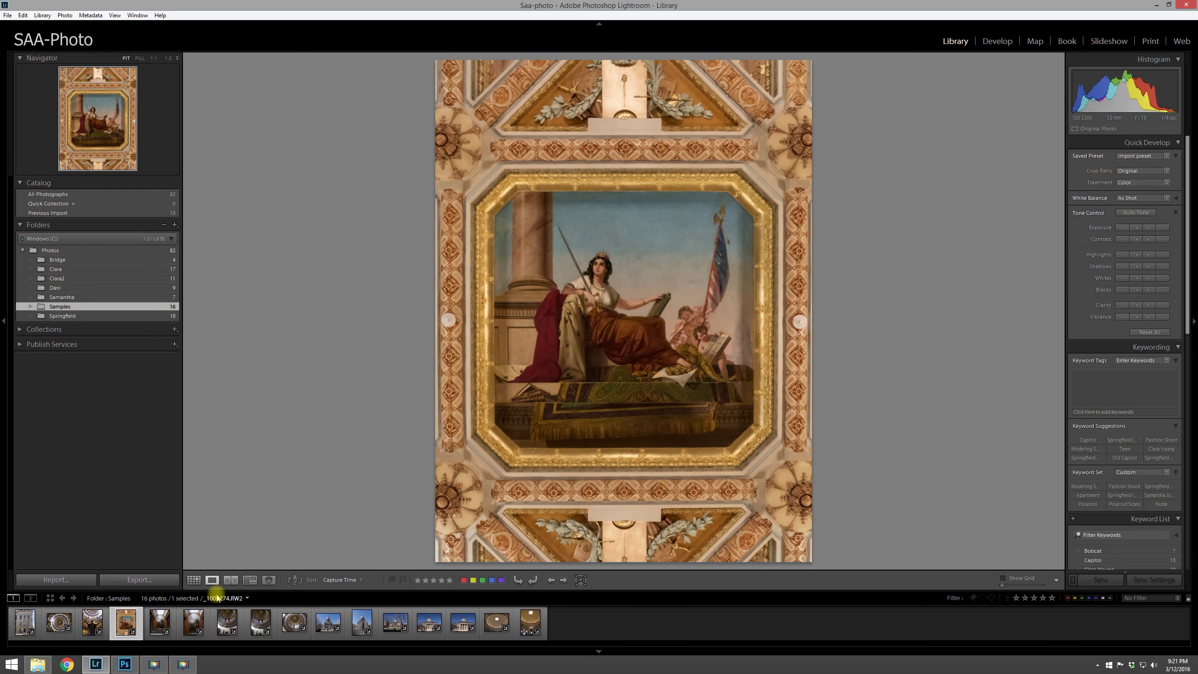
key(Right)
key(Left)
key(Left)
key(Left)
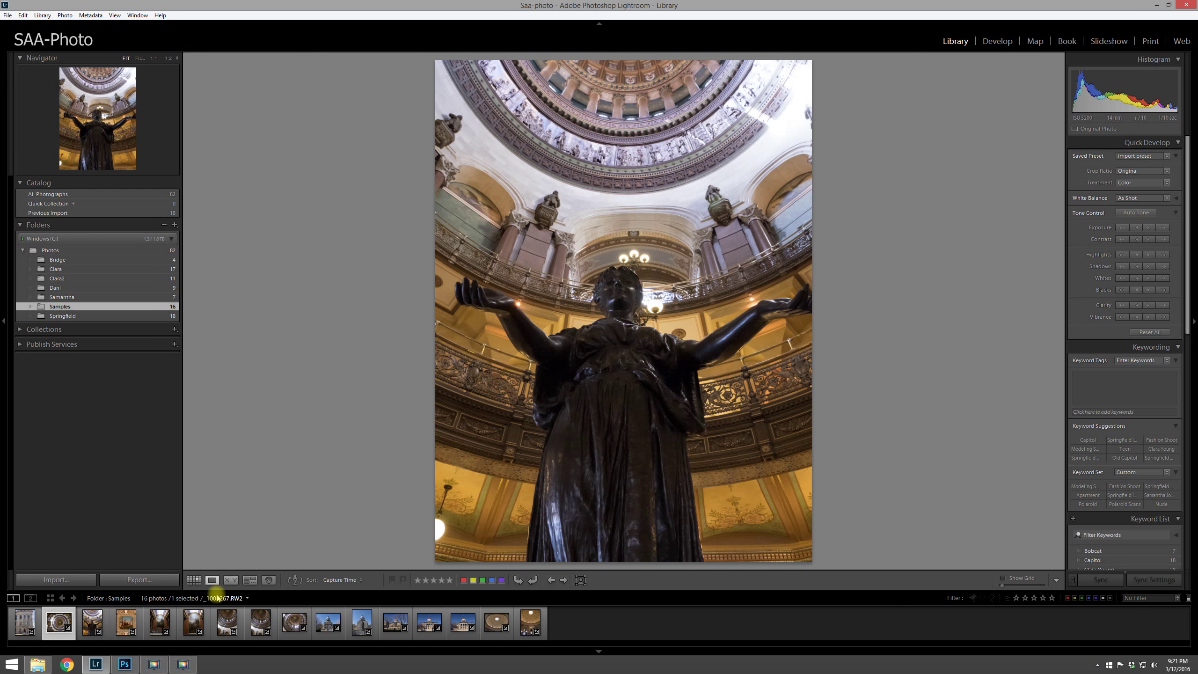
key(Left)
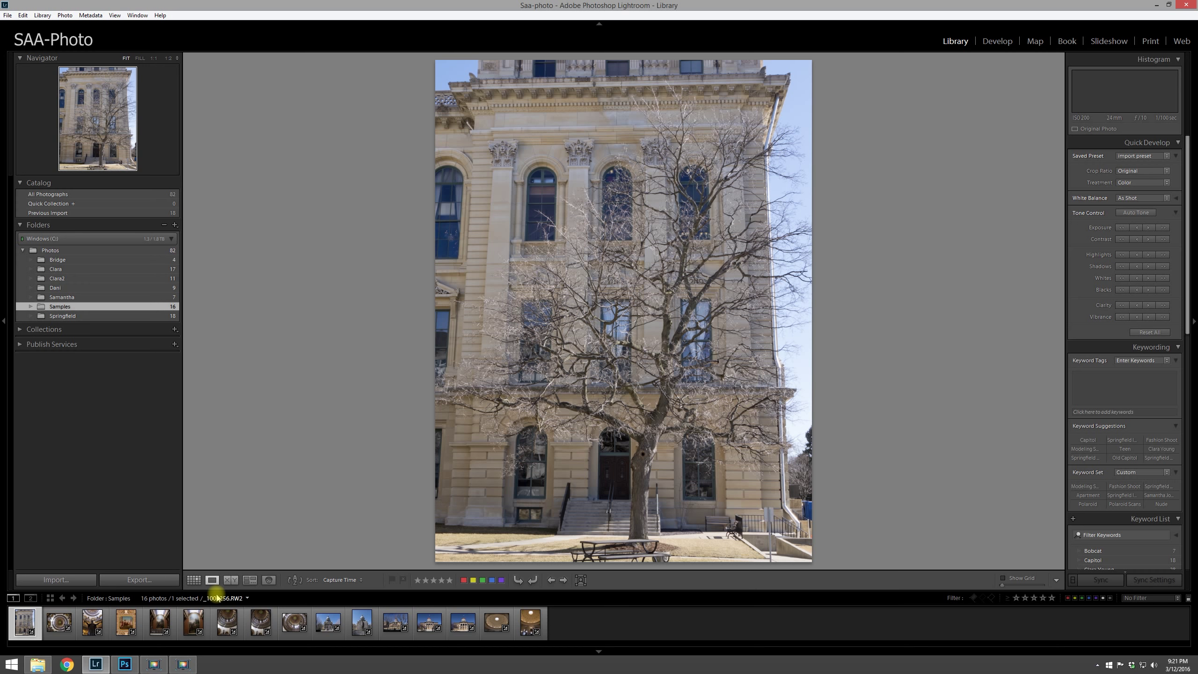
key(Right)
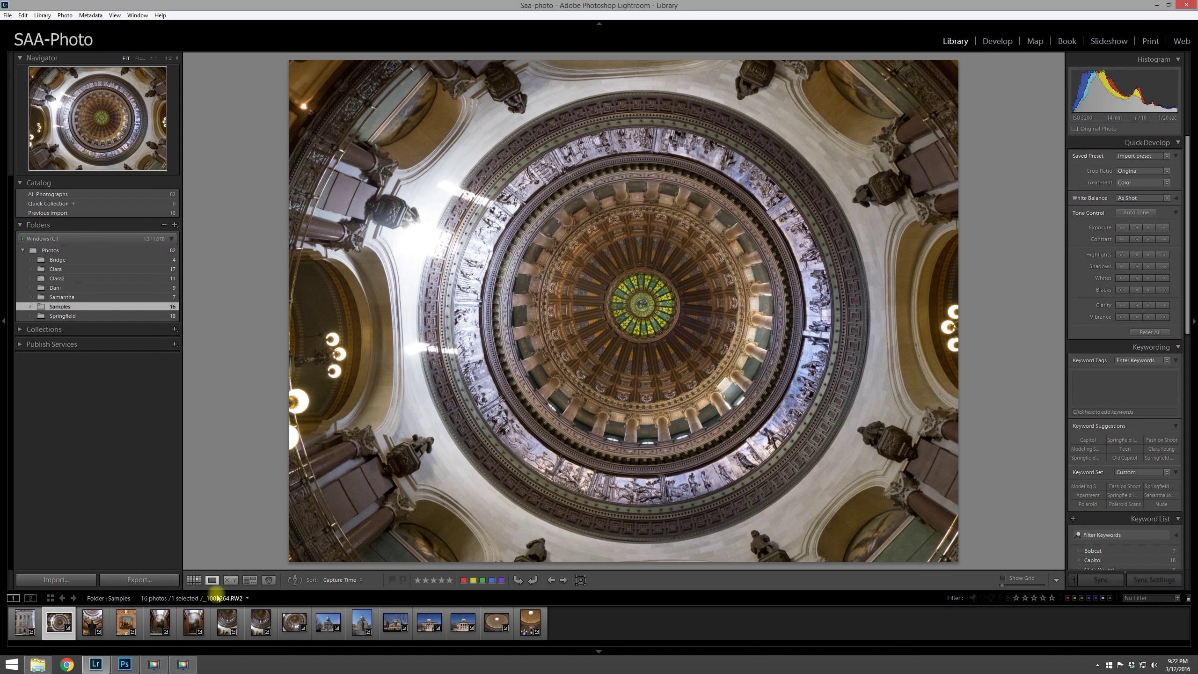
key(Right)
key(Right)
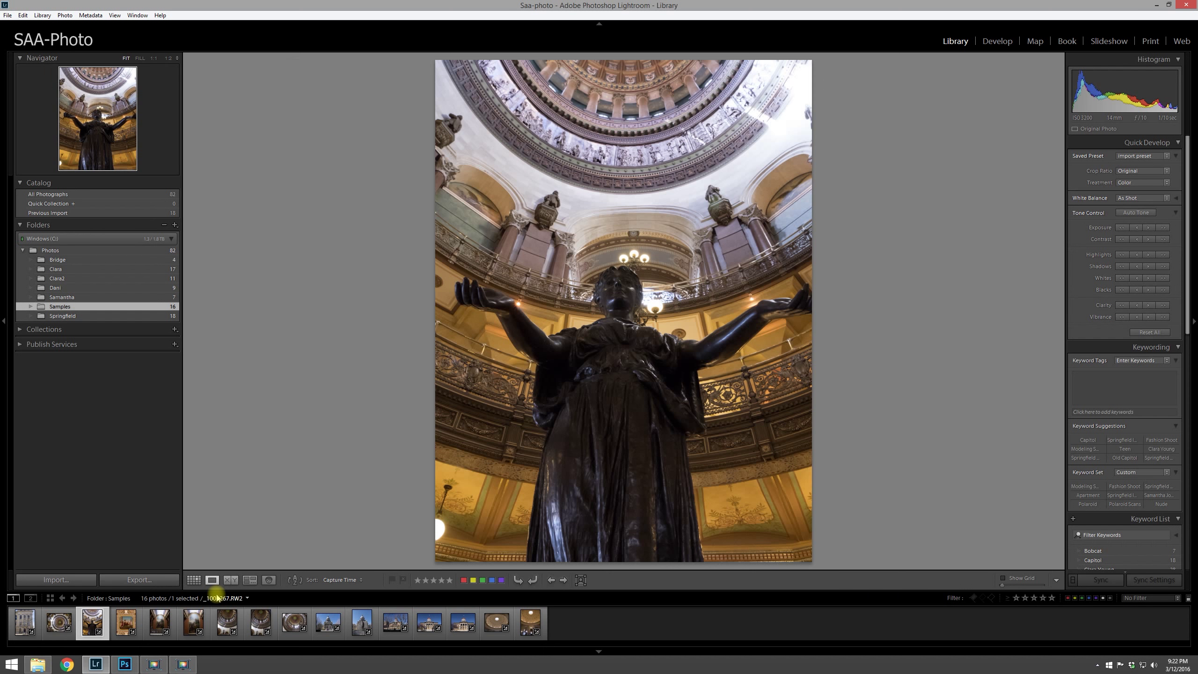
key(p)
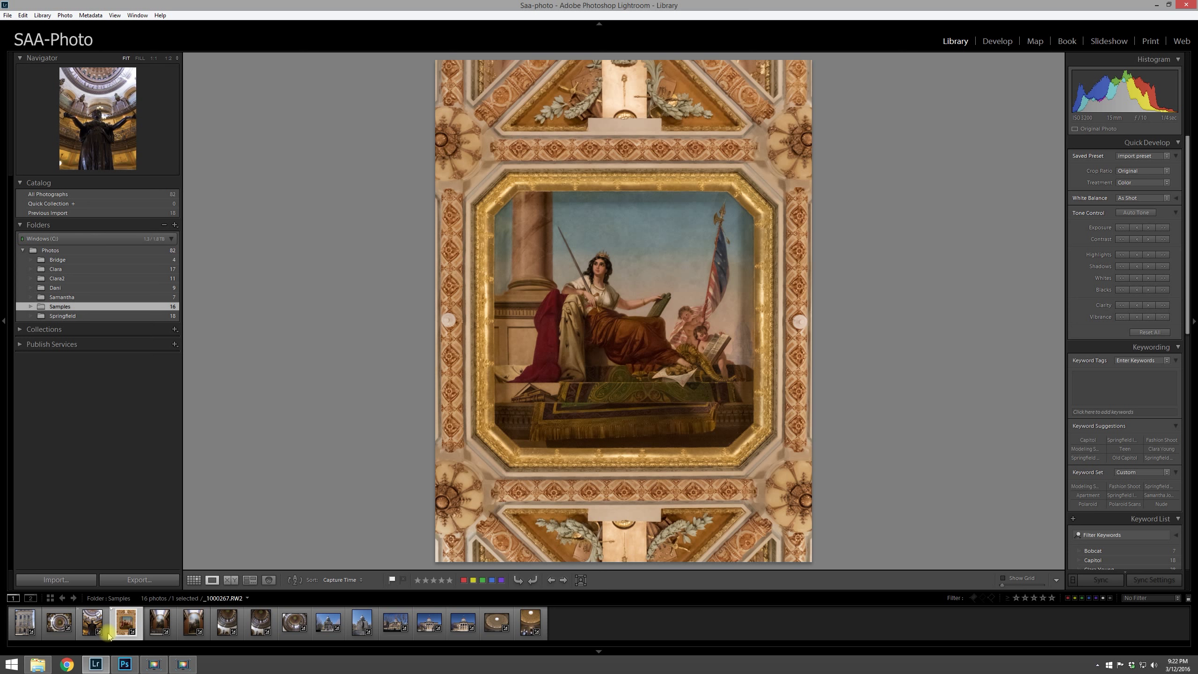
Flag the arched wall painting and the following dome interior photo as picks.
key(Right)
key(Right)
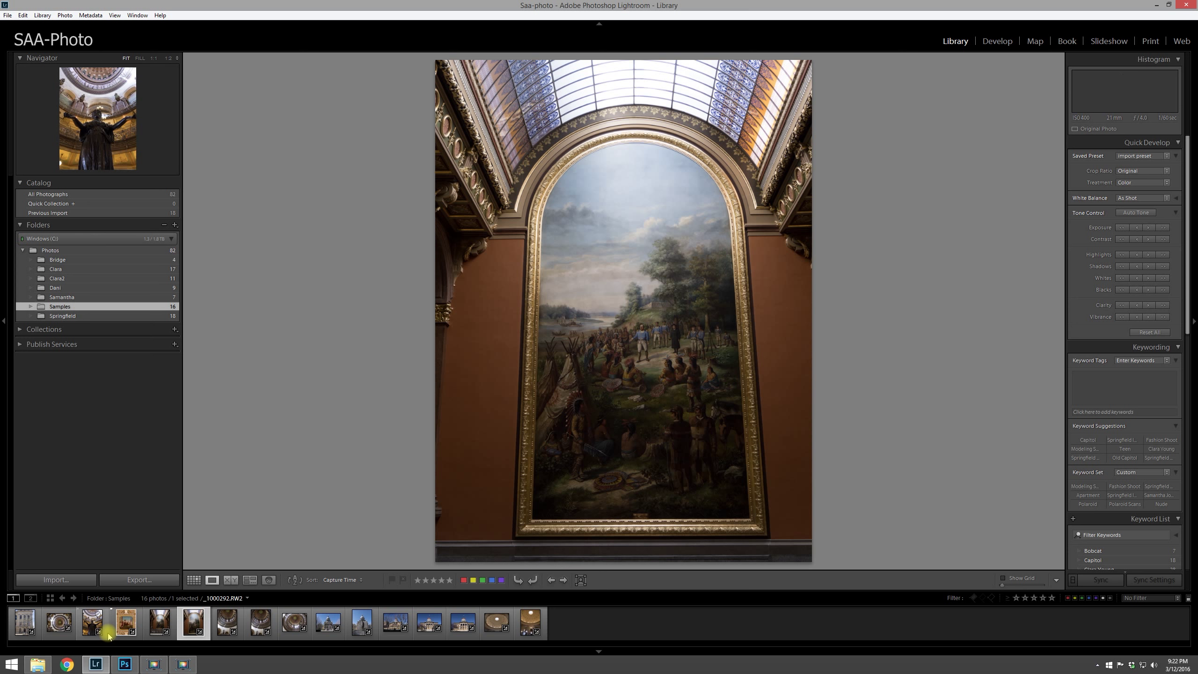
key(Left)
key(Right)
key(Left)
key(p)
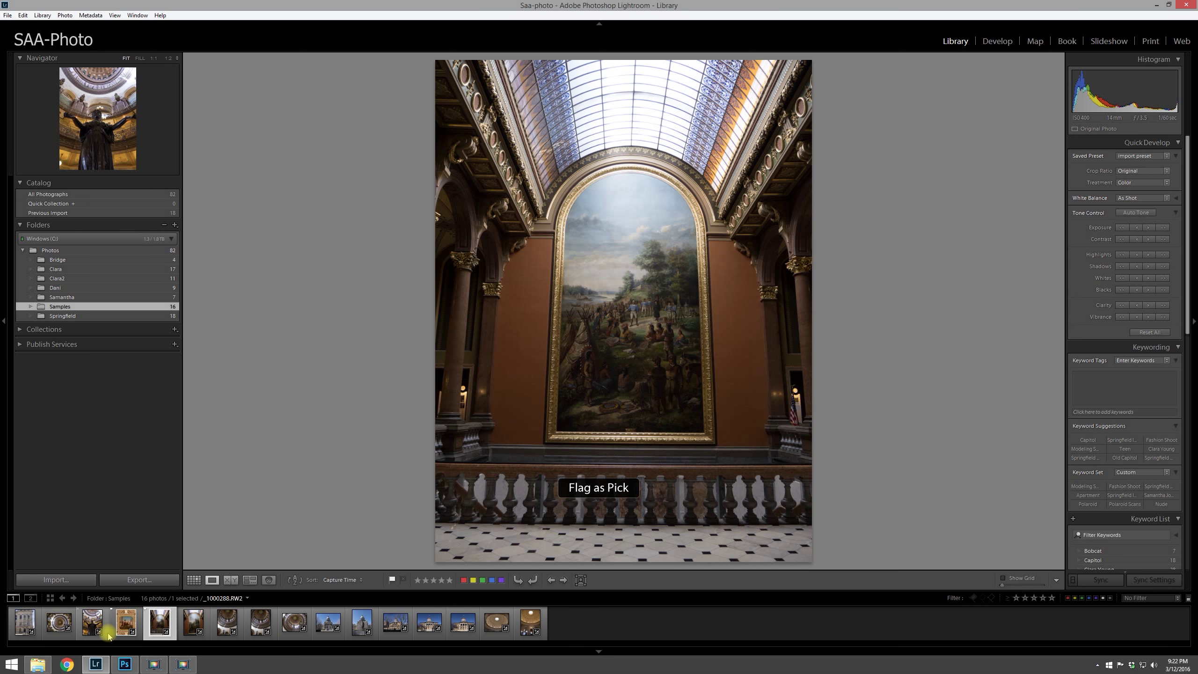
key(Right)
key(Right)
Flag the Old Capitol, 14th and final dome interior photos as picks.
key(Right)
key(p)
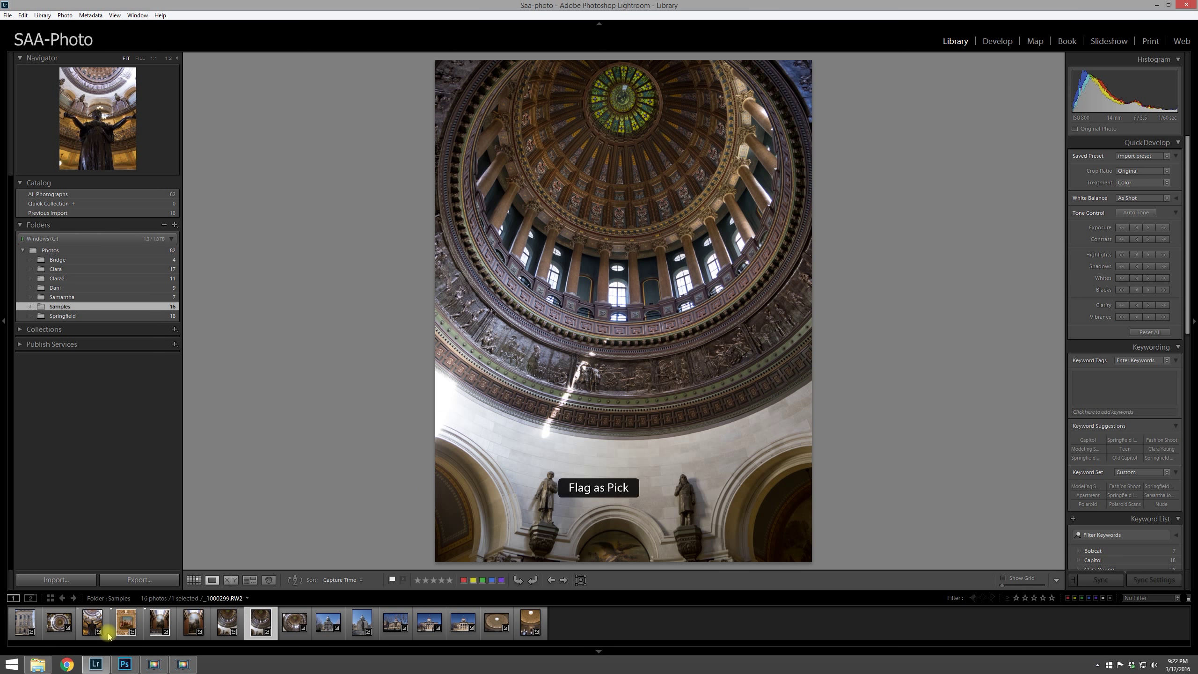
key(Right)
key(Right)
key(Right)
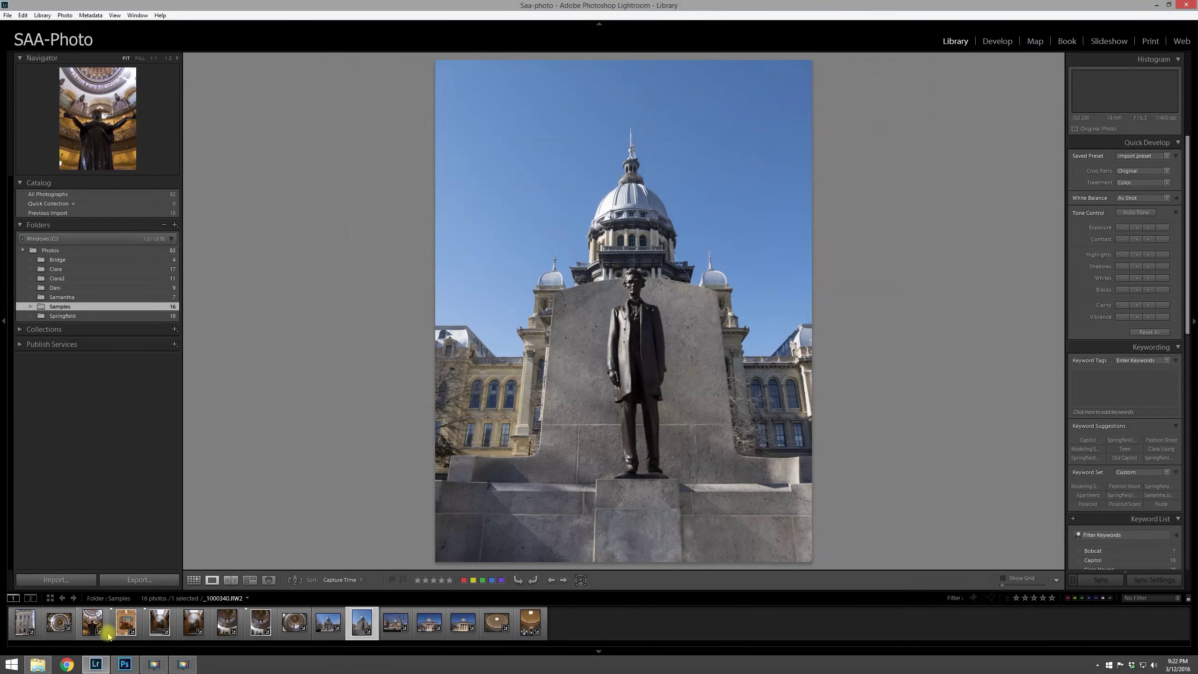
key(Right)
key(p)
key(Right)
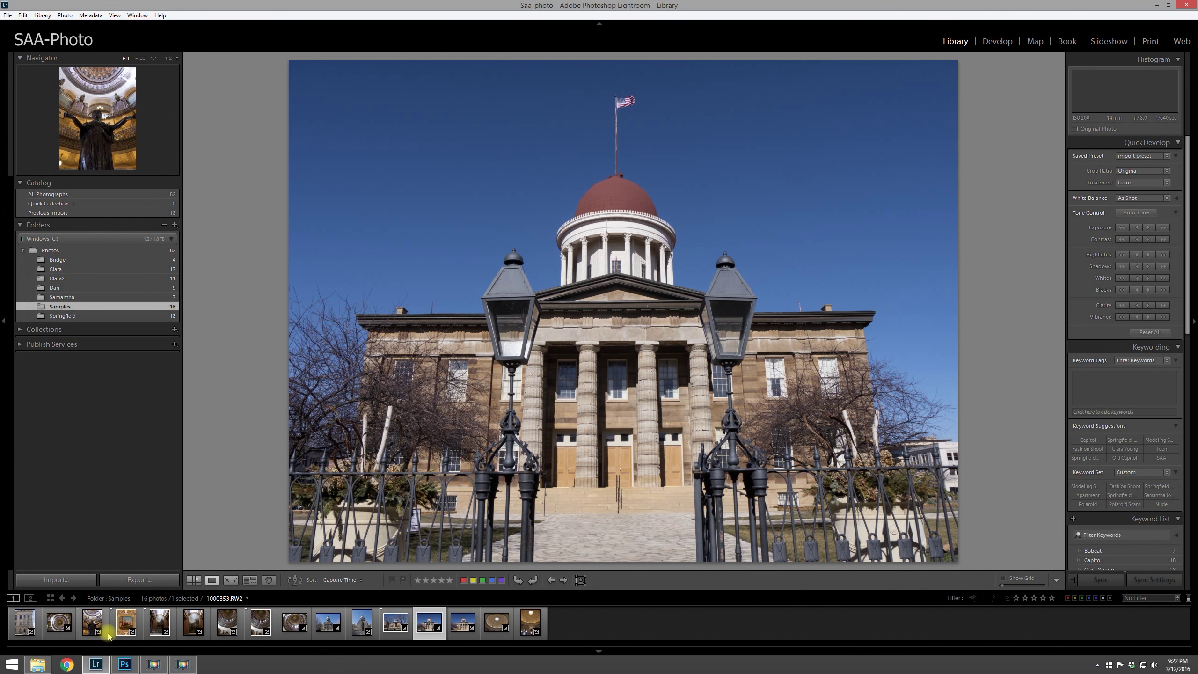
key(Right)
key(p)
key(Right)
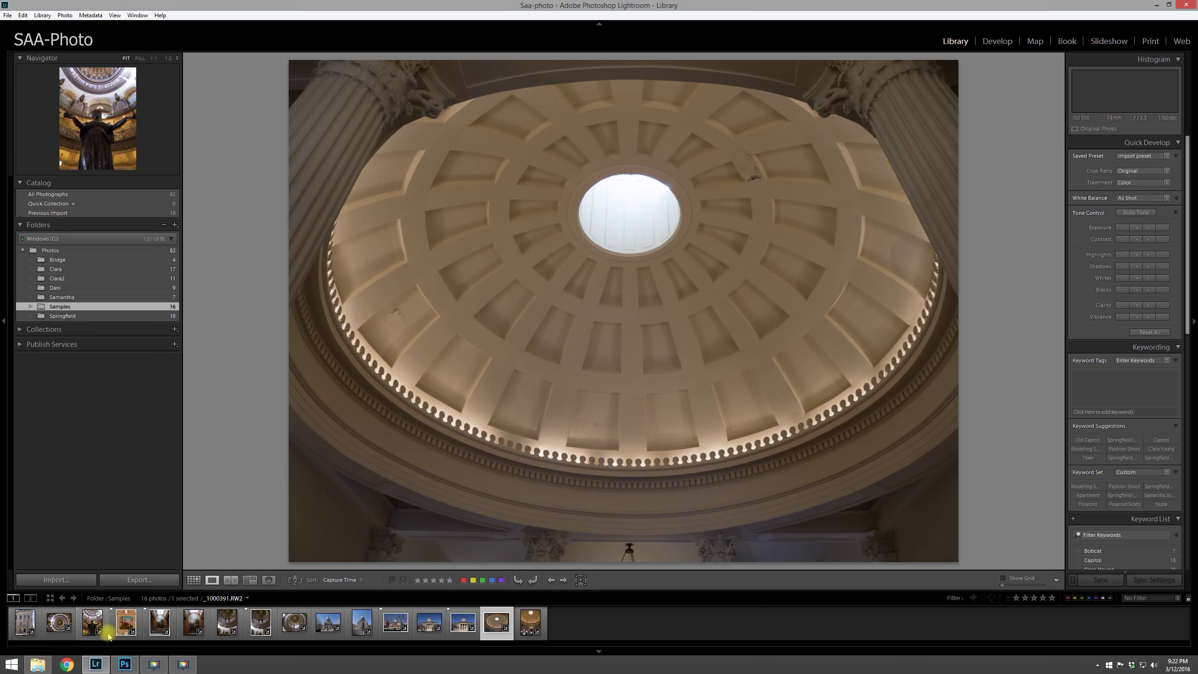
key(p)
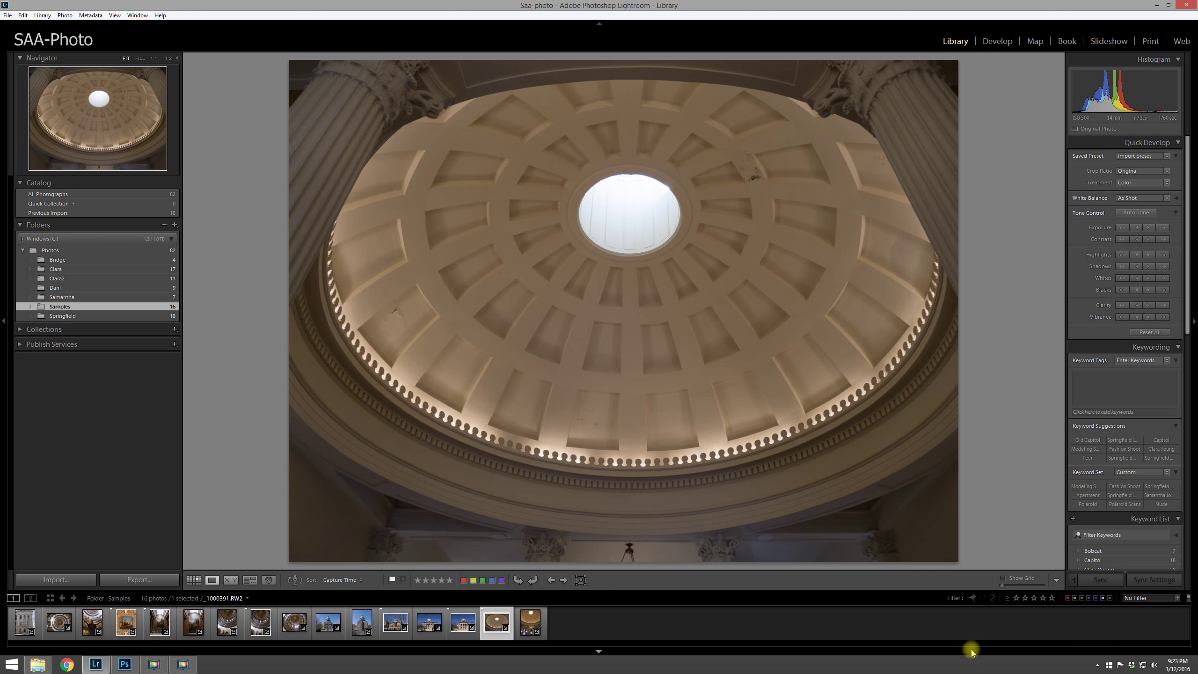
Filter the filmstrip to flagged photos only, leaving 6 of 16 visible.
click(973, 598)
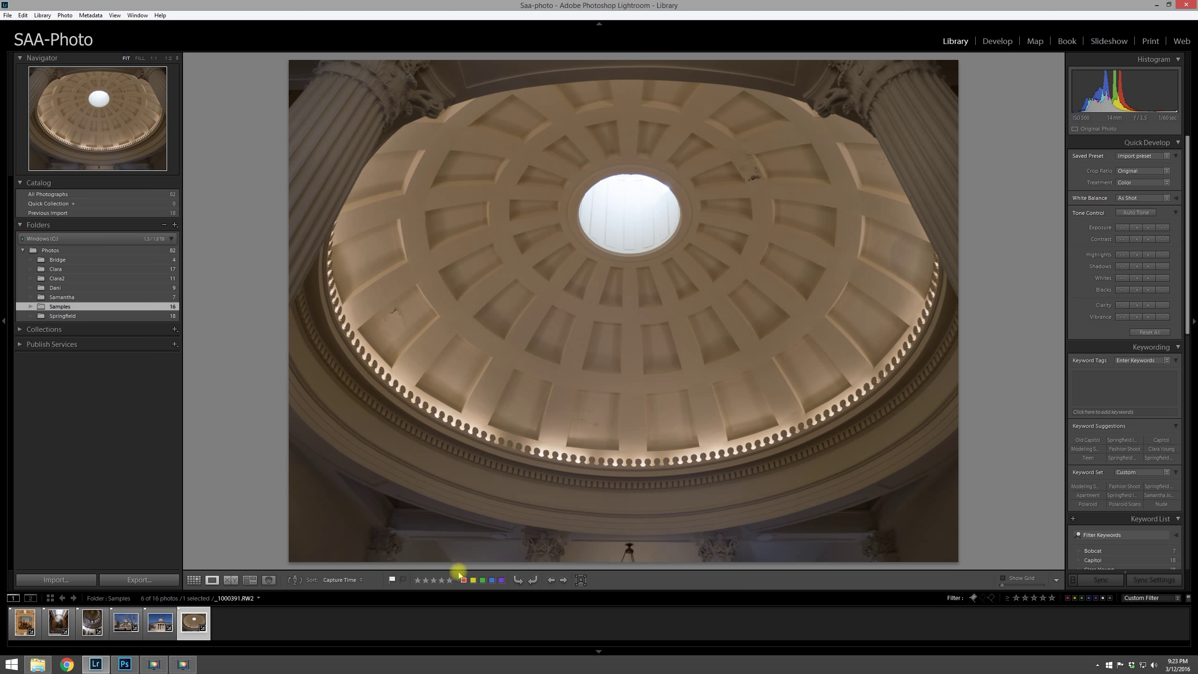
Rate the painted ceiling photo four stars and clear the flag filter.
click(35, 620)
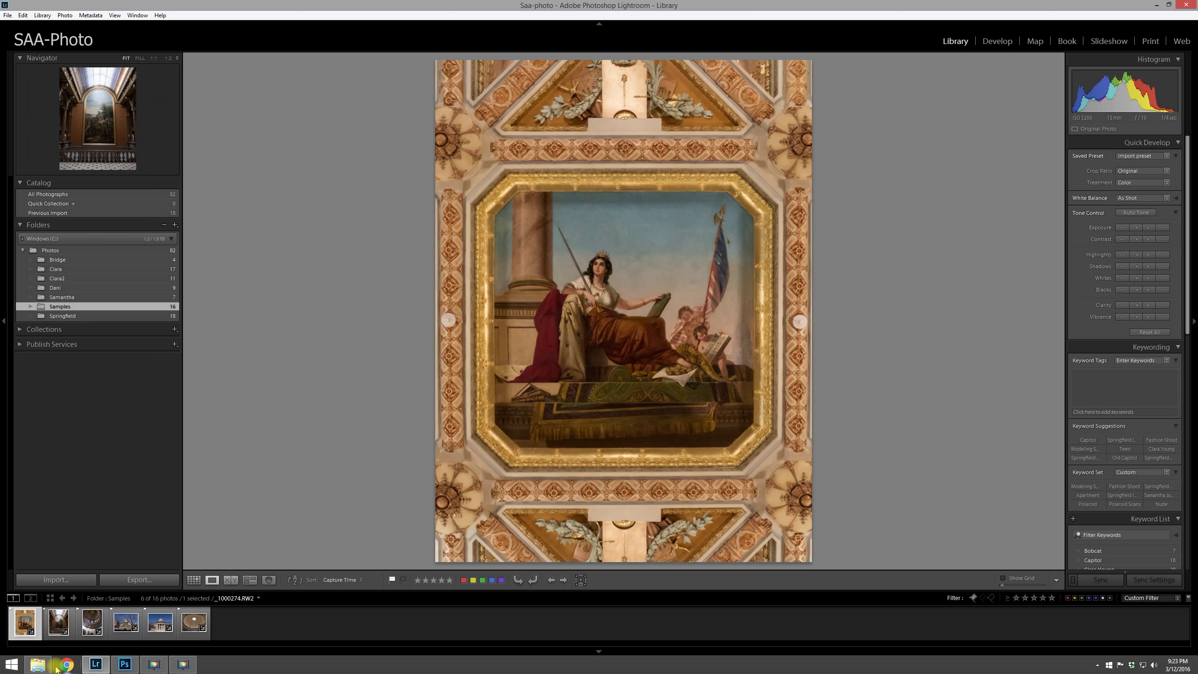
mouse_move(47, 669)
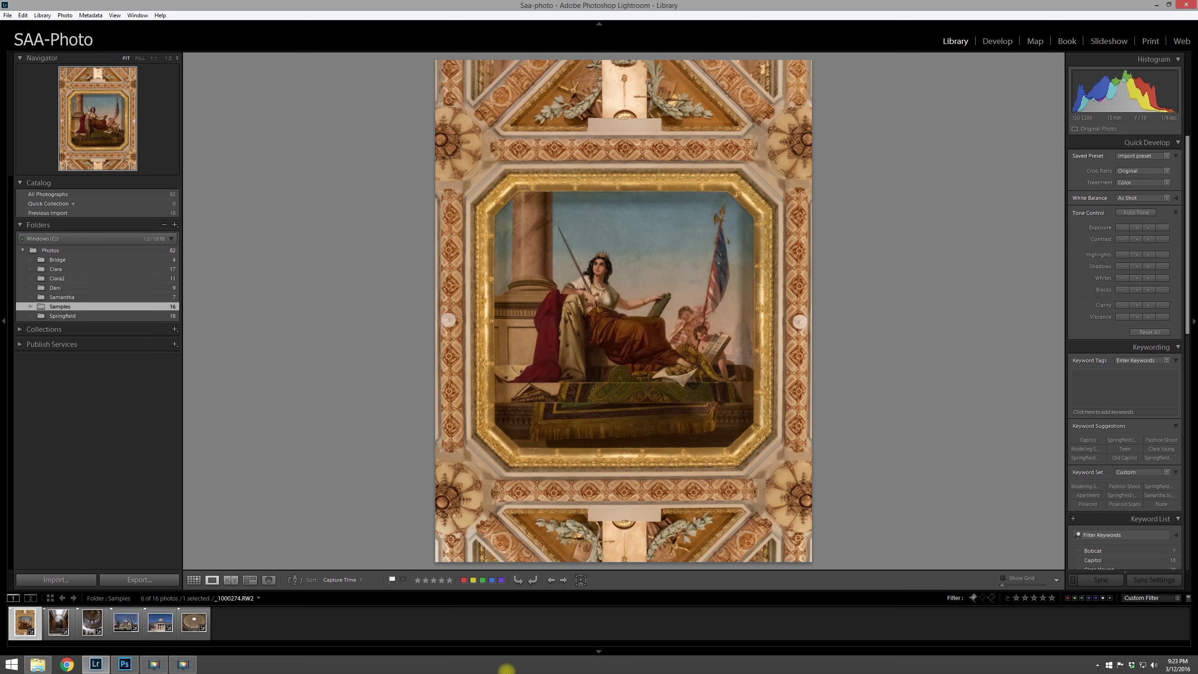
click(441, 580)
click(971, 598)
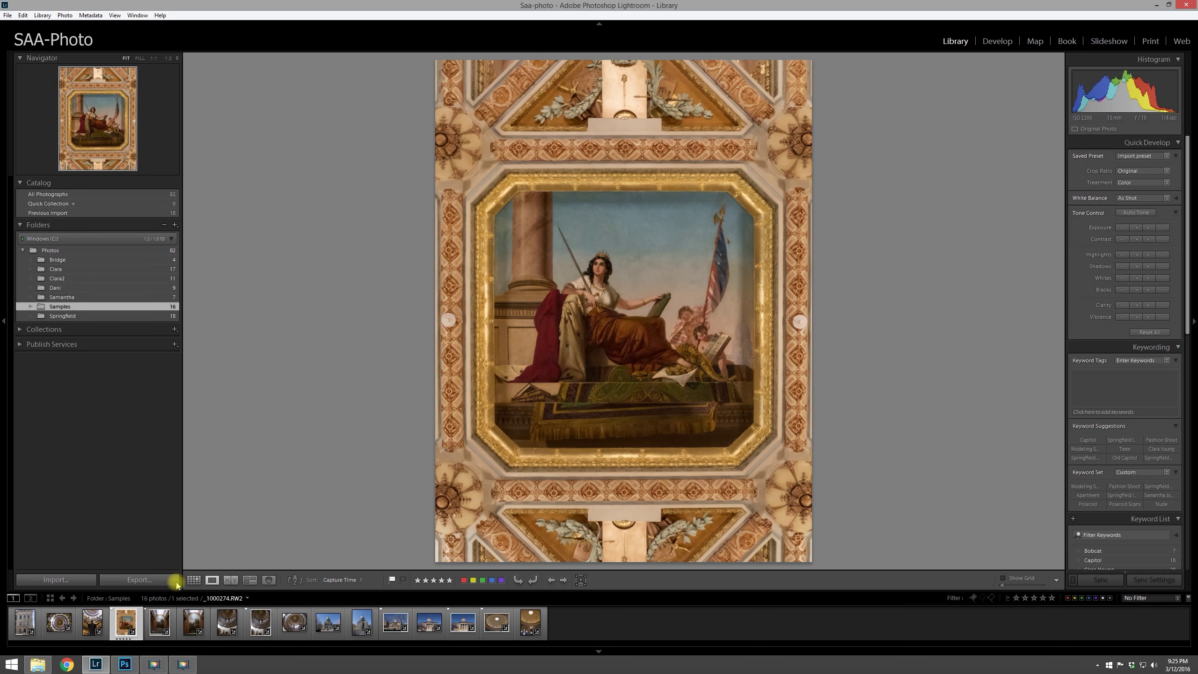
Label the painted ceiling photo green, then browse the Old Capitol, dome and courthouse photos.
click(482, 580)
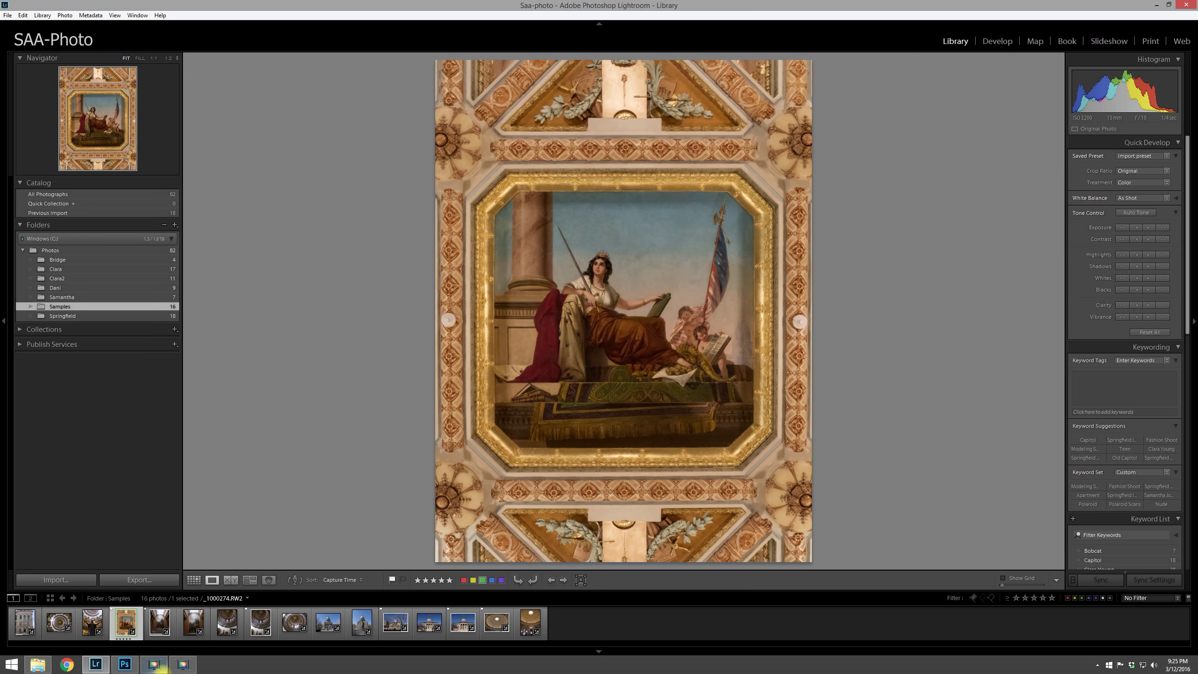
mouse_move(151, 665)
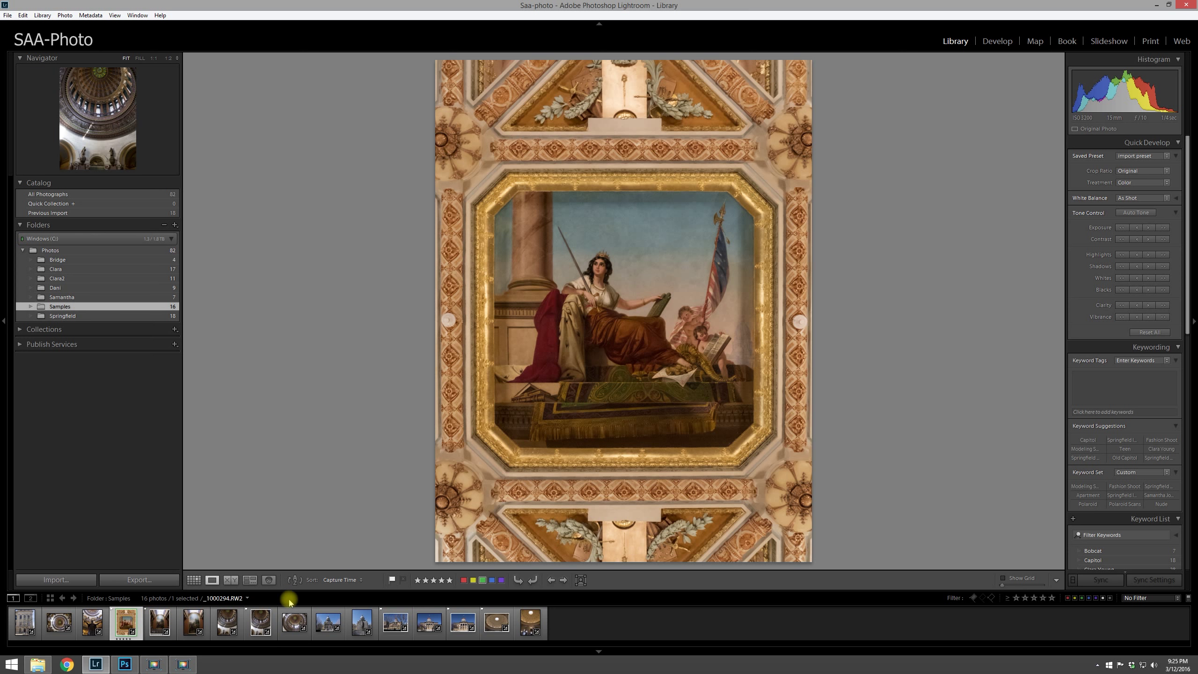
click(395, 621)
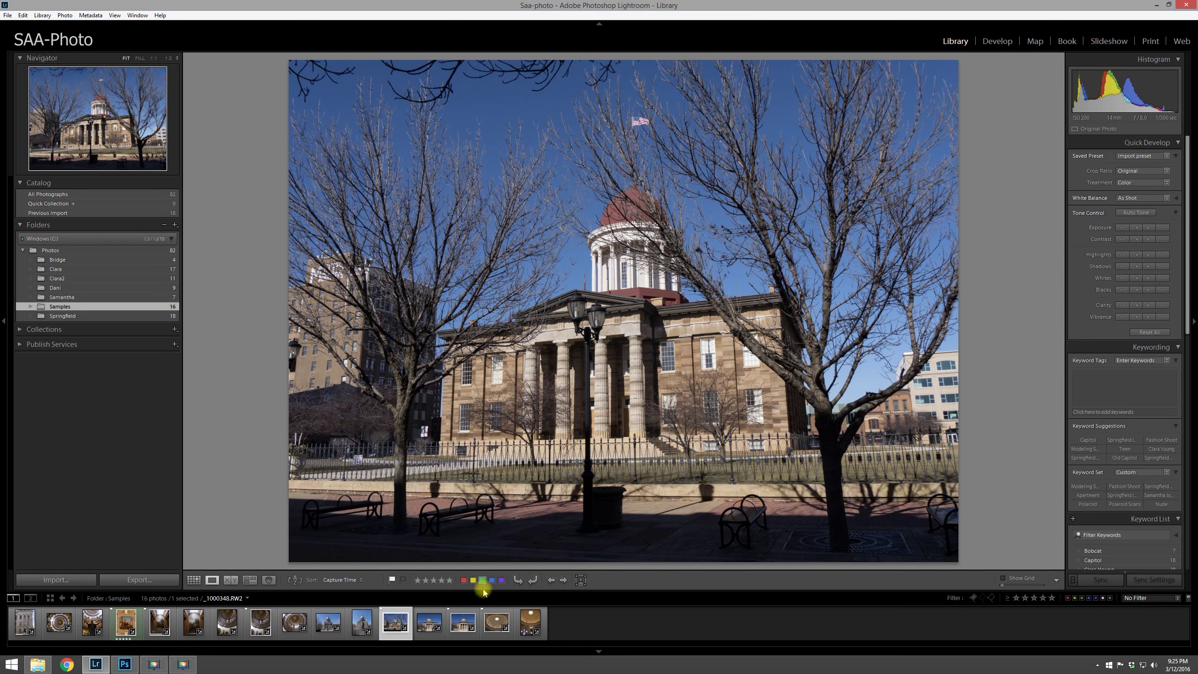
click(495, 622)
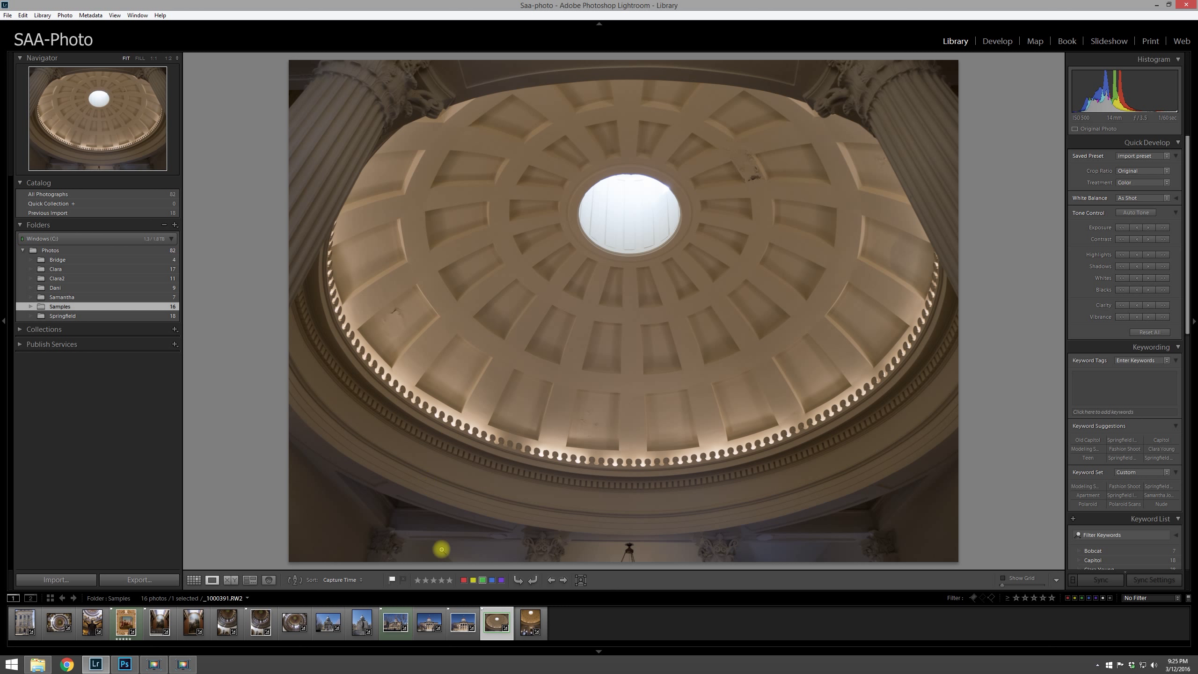
click(390, 628)
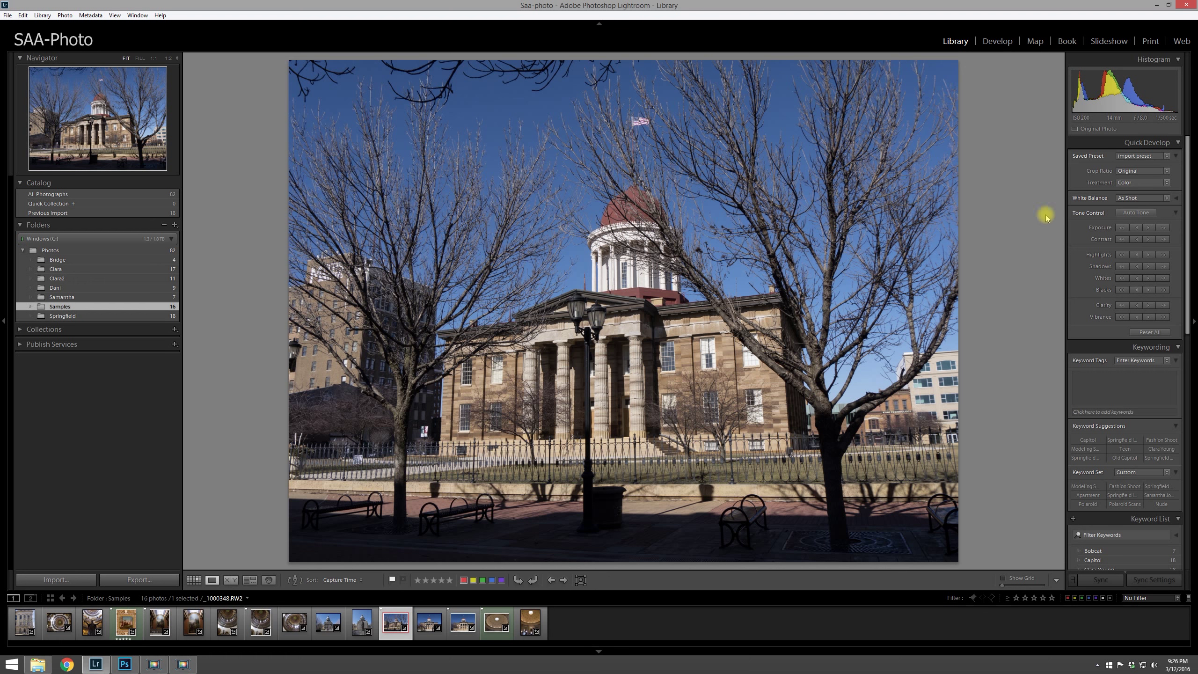
click(1179, 144)
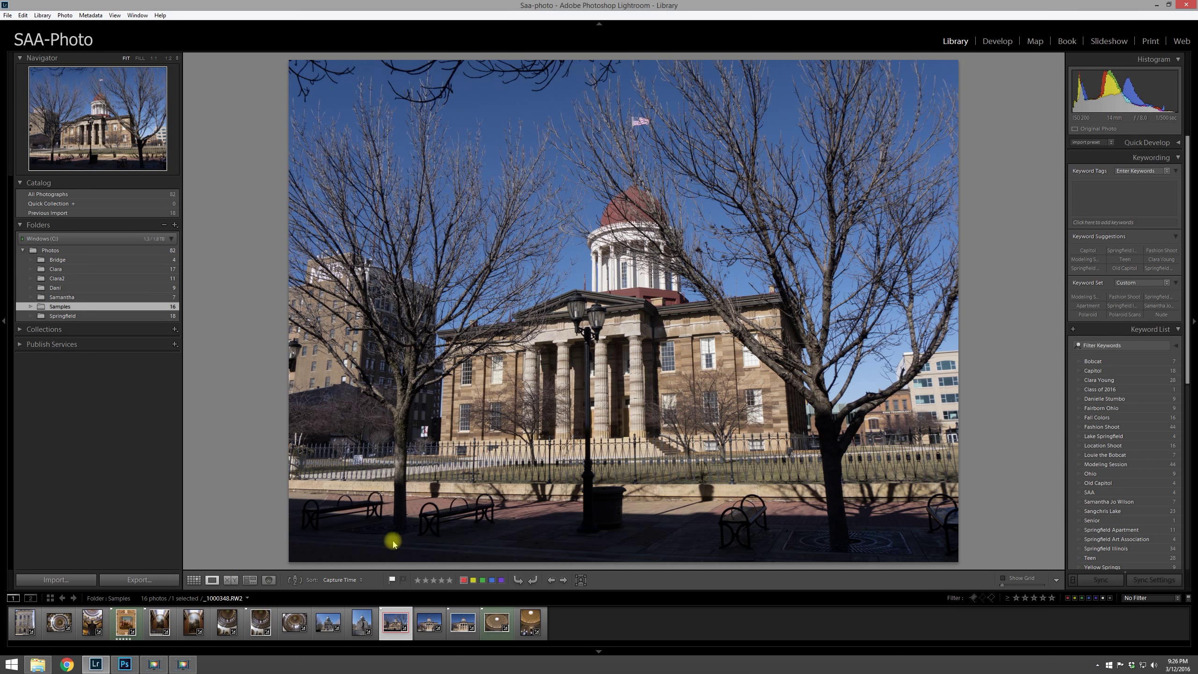
Return to the thumbnail grid and select the rotunda photo for keywording.
click(194, 579)
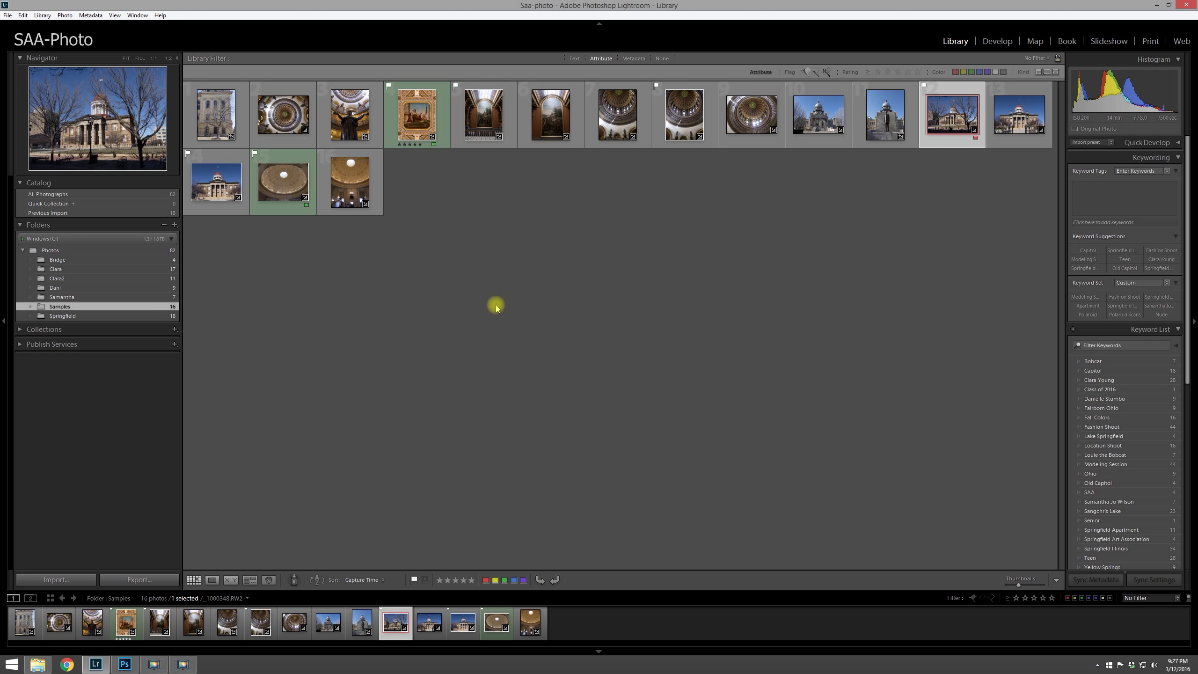
click(273, 124)
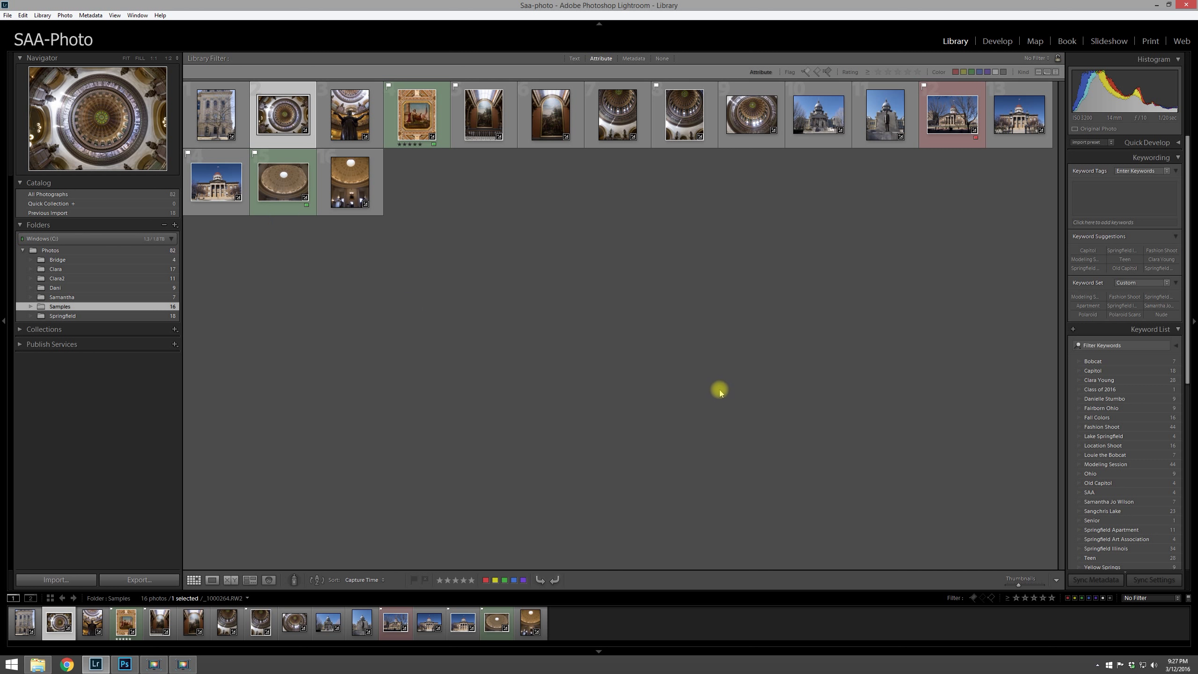
click(949, 120)
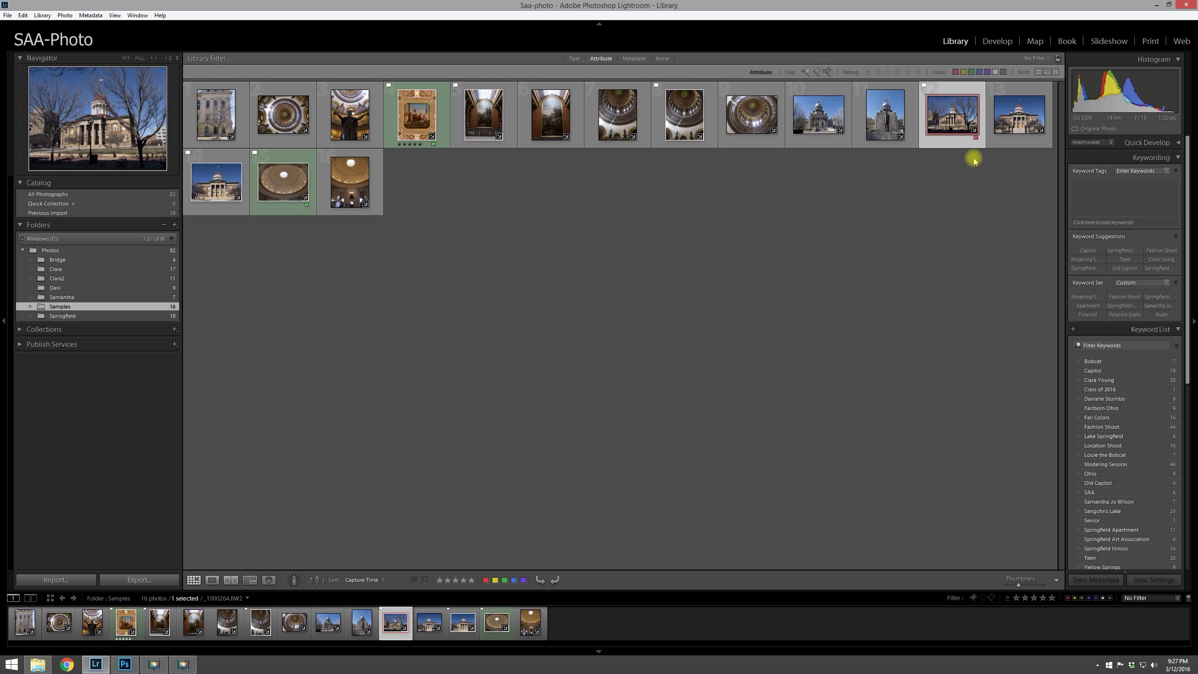
click(1095, 205)
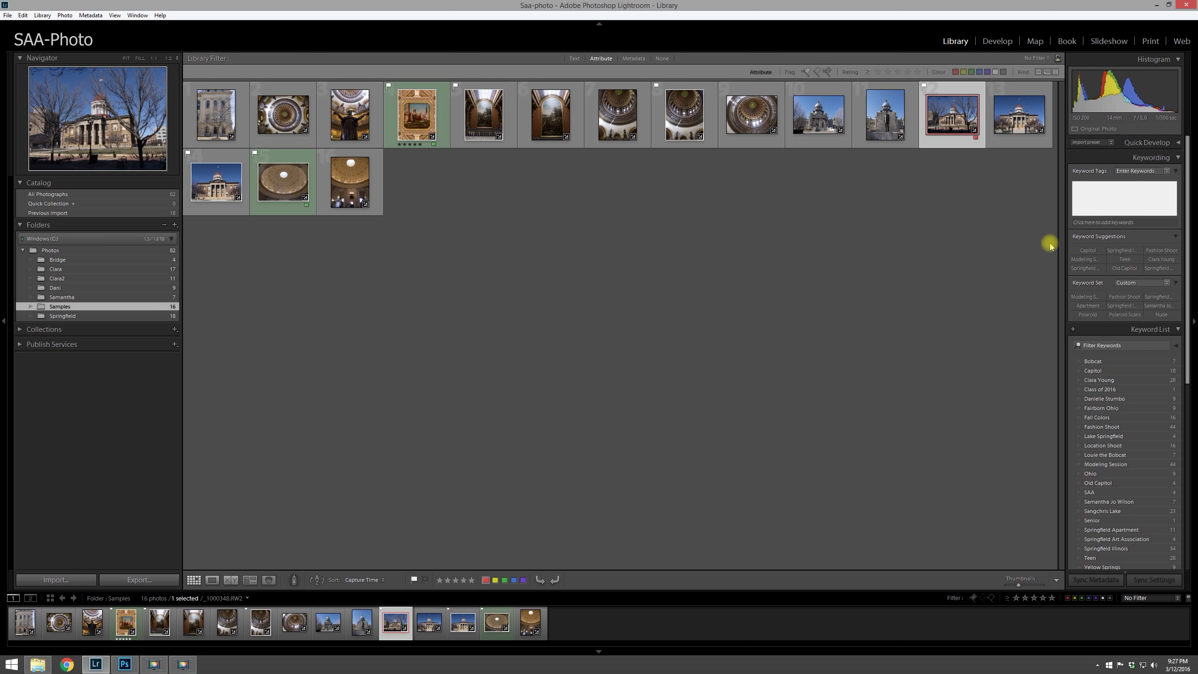
click(757, 128)
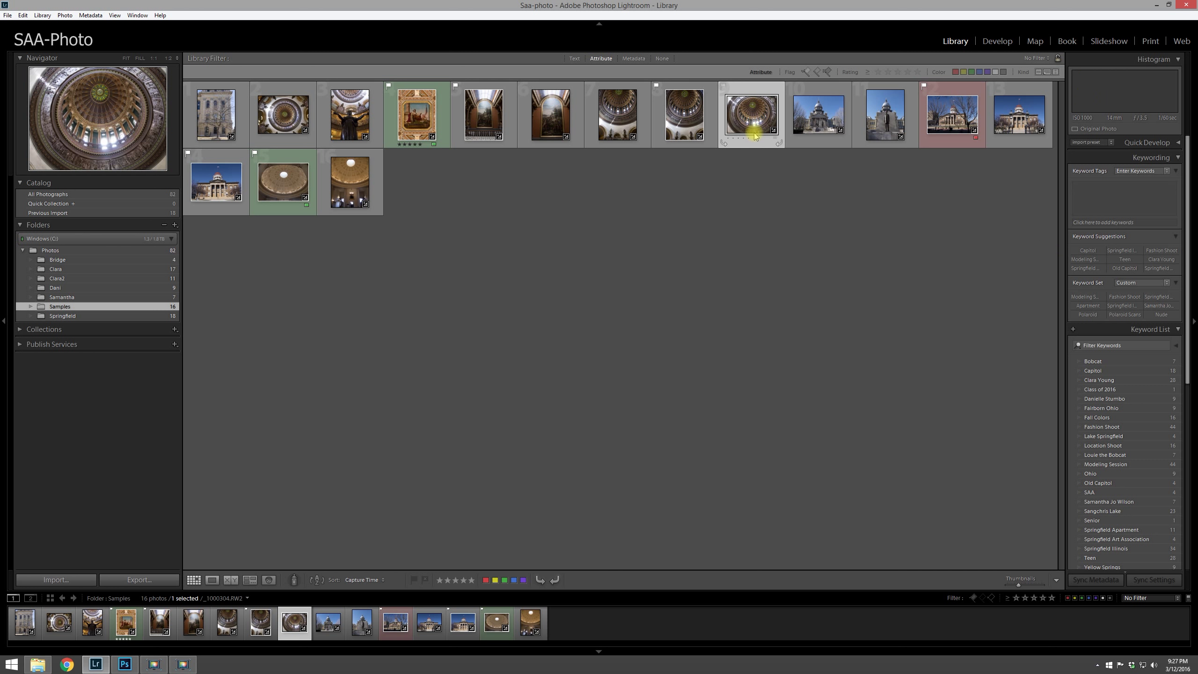
Add the keyword 'Springfield Illinois' to the rotunda dome photo using autocomplete.
click(1133, 200)
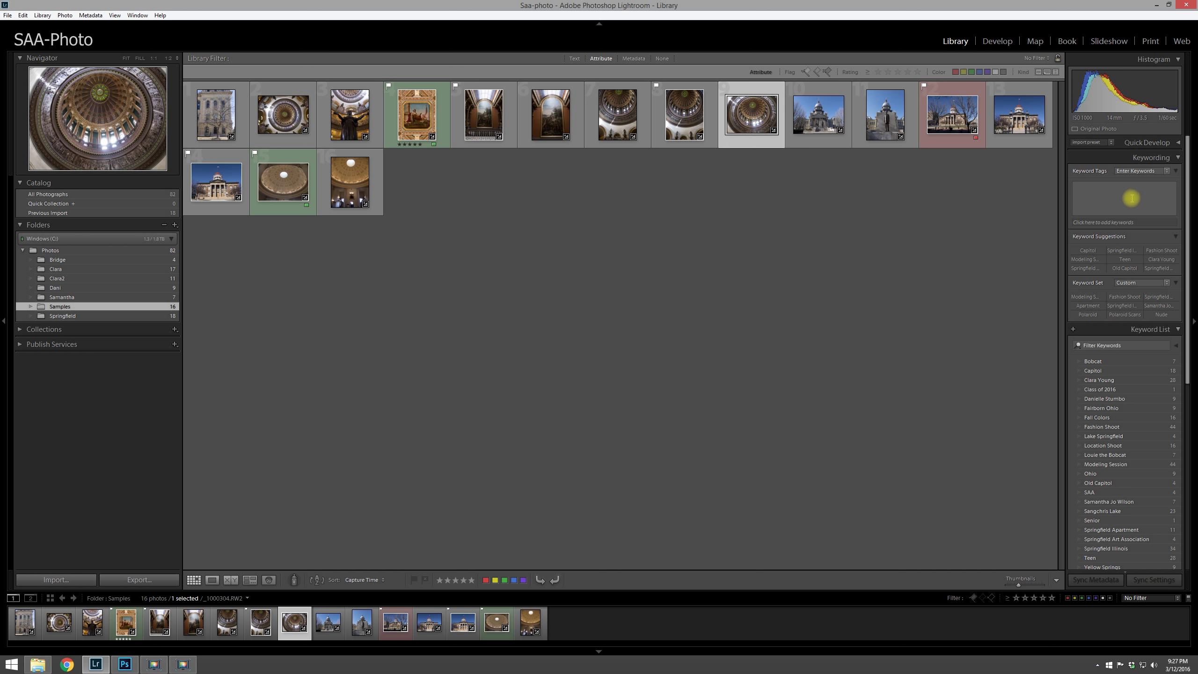
text(Sp)
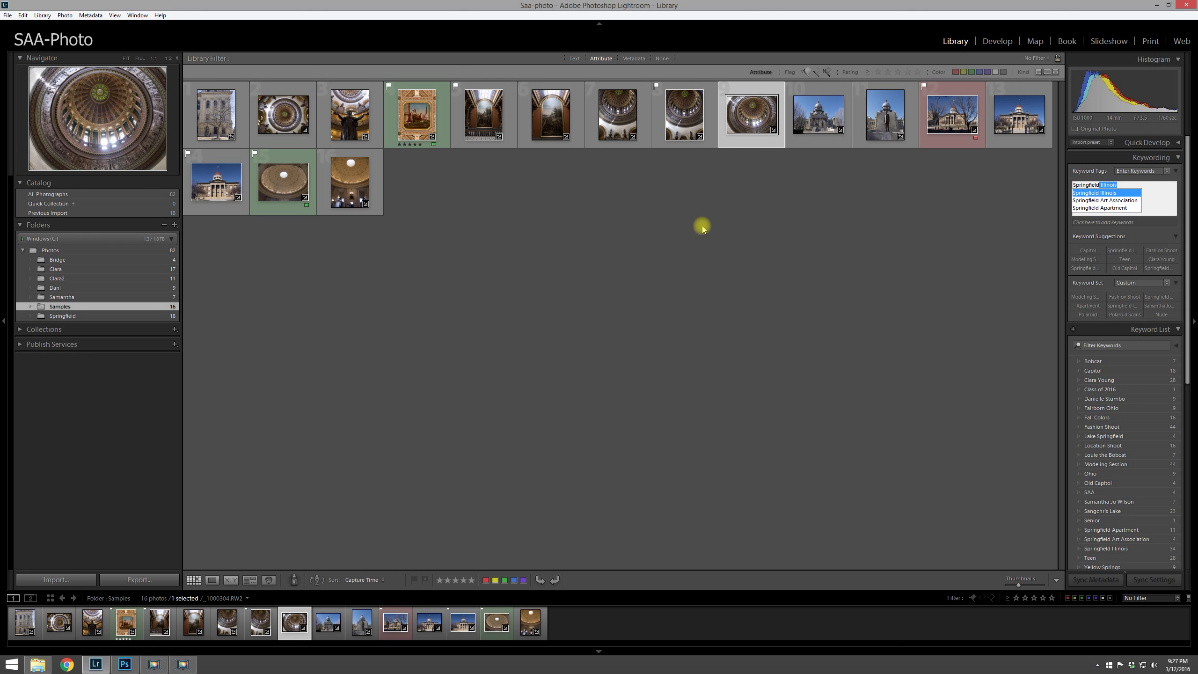
text(ringfield)
key(Return)
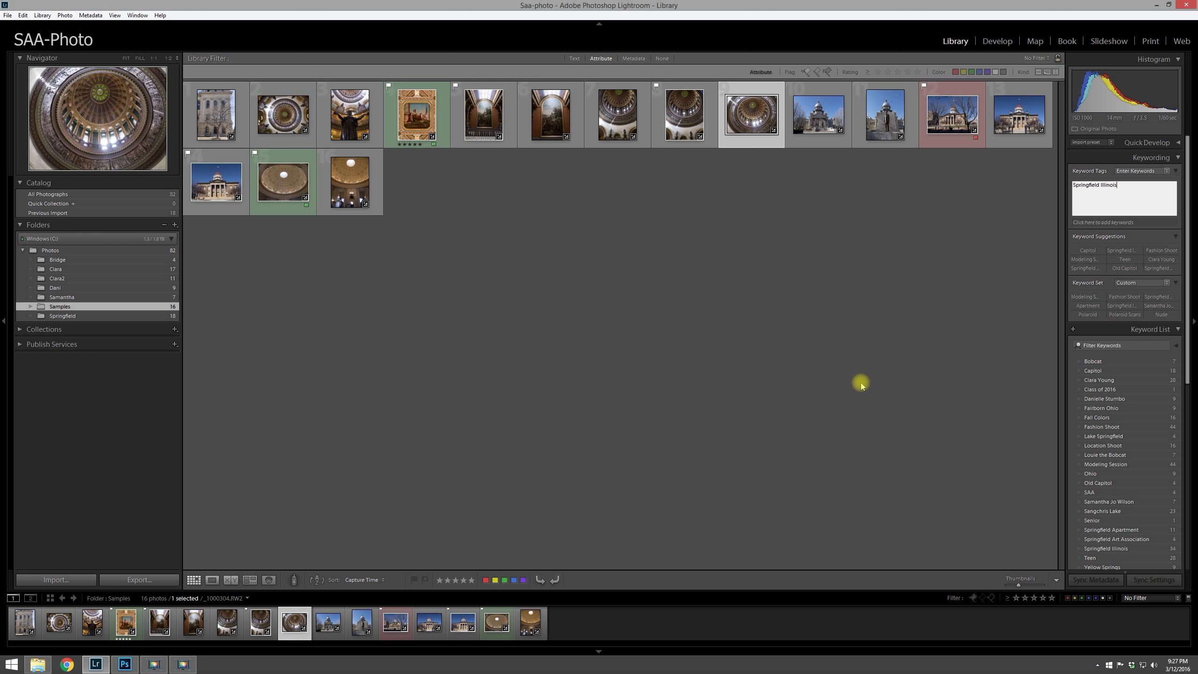
click(1024, 172)
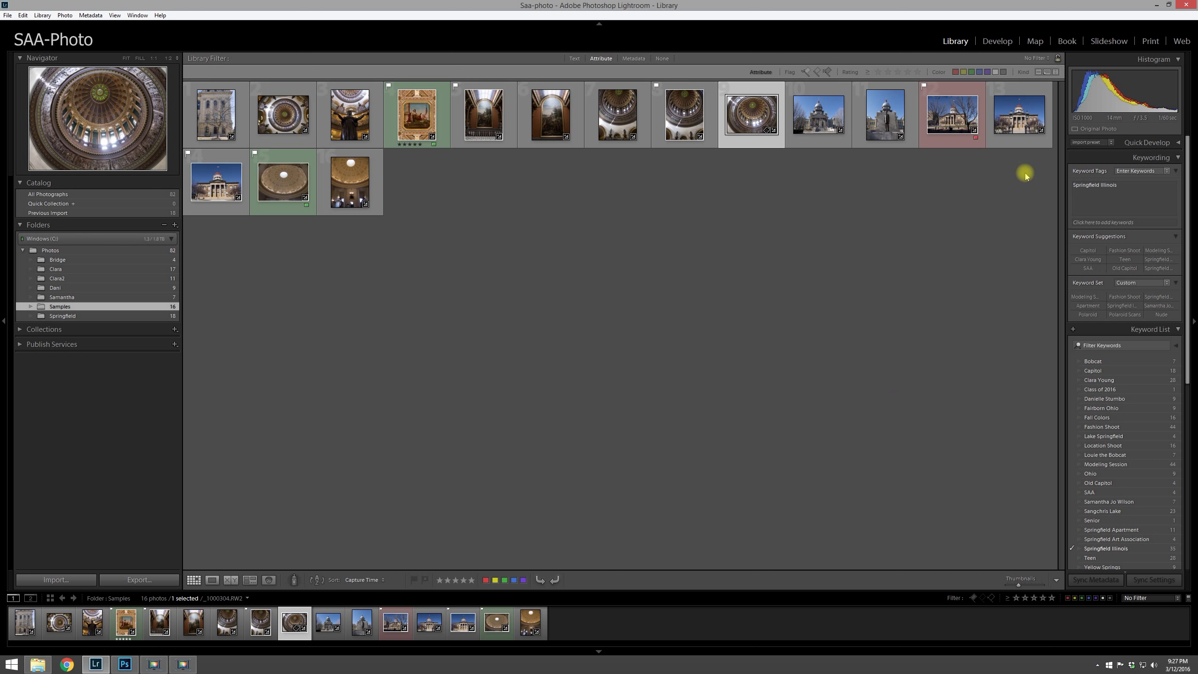
click(807, 122)
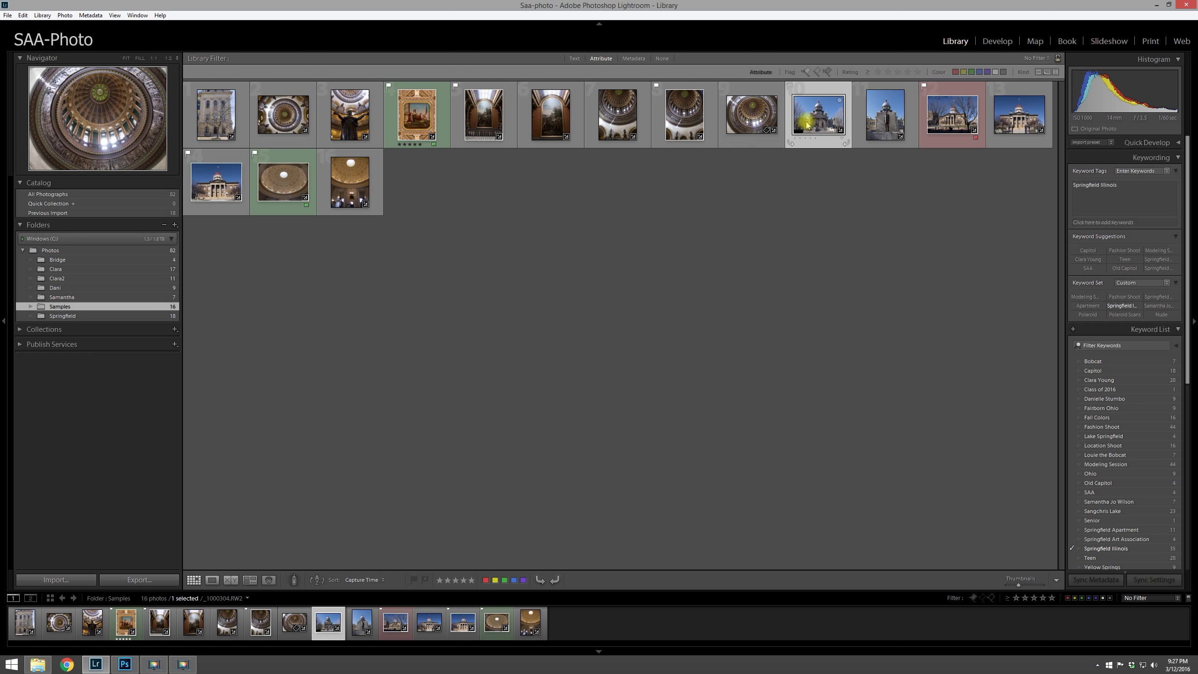
click(749, 117)
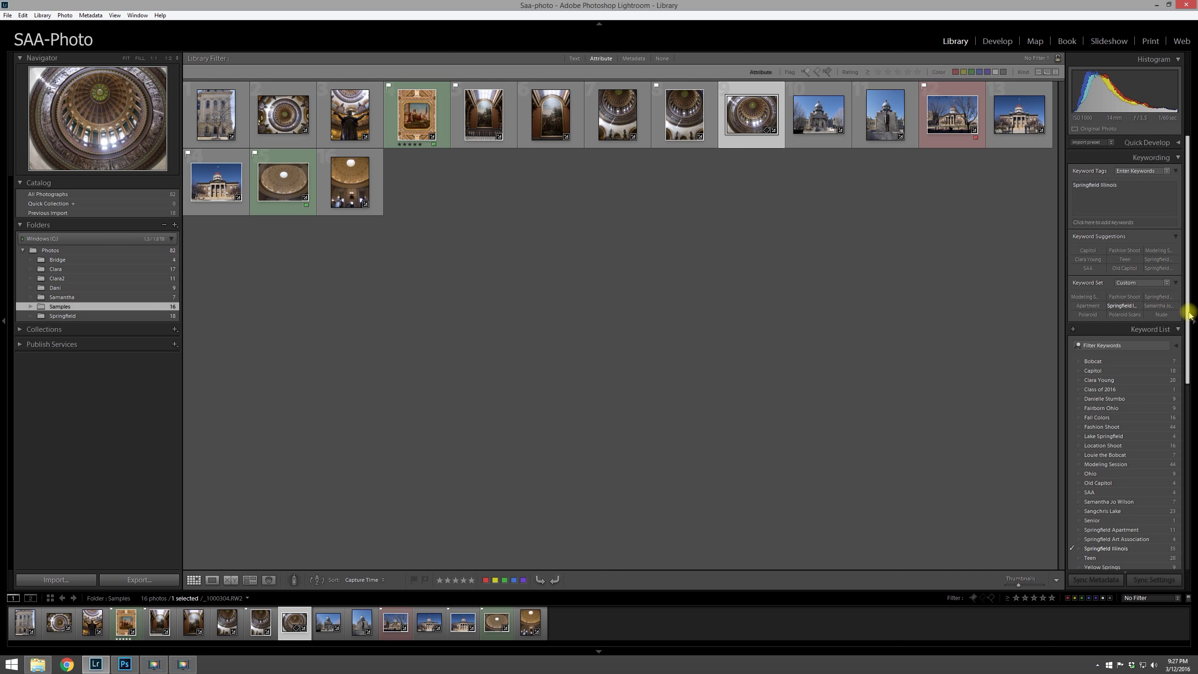
Create a new keyword 'Test' in the Keyword List and select the first grid photo.
drag(1189, 314, 1185, 343)
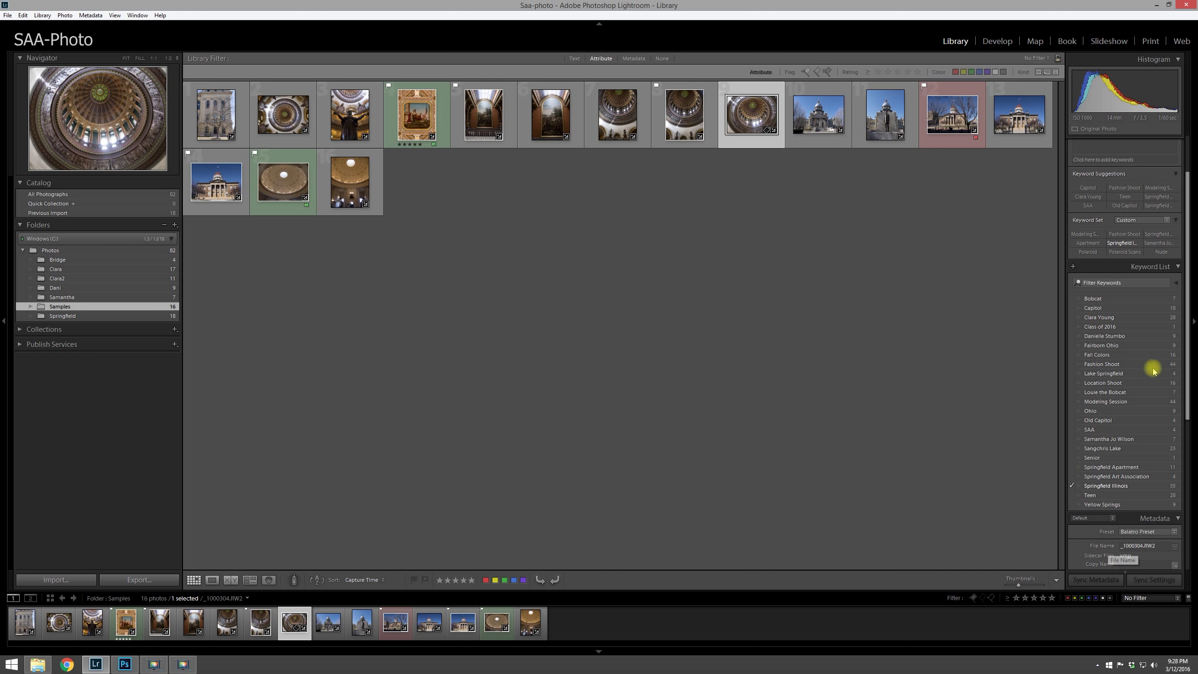
click(1073, 268)
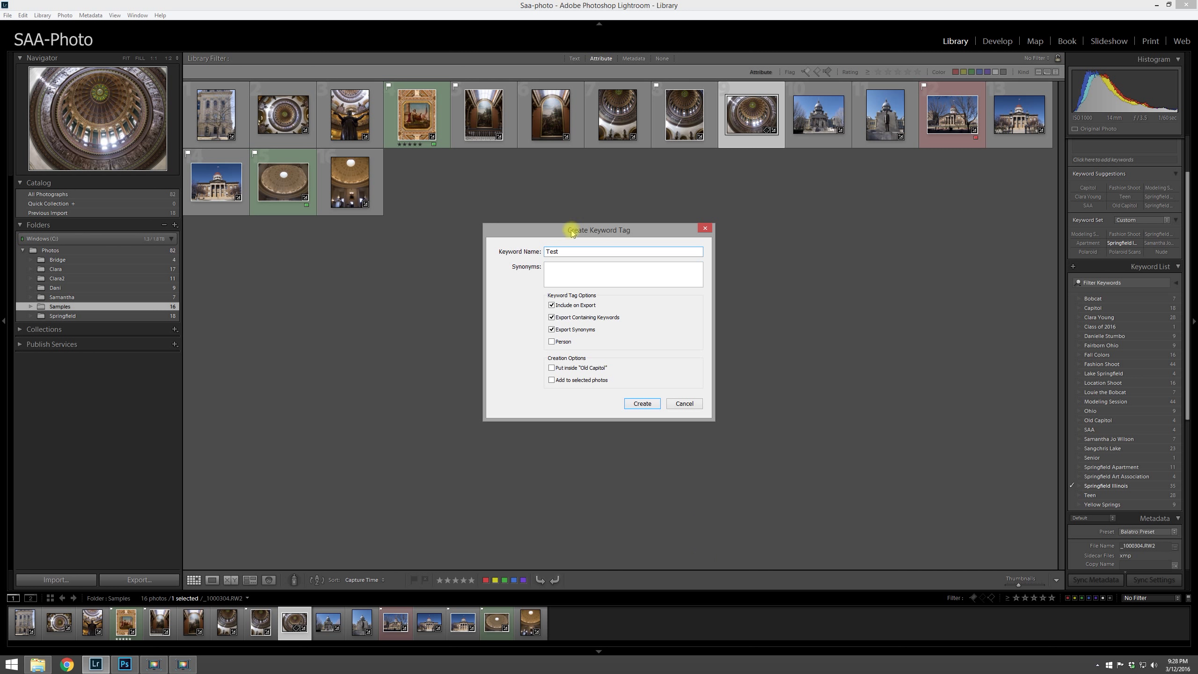
click(642, 404)
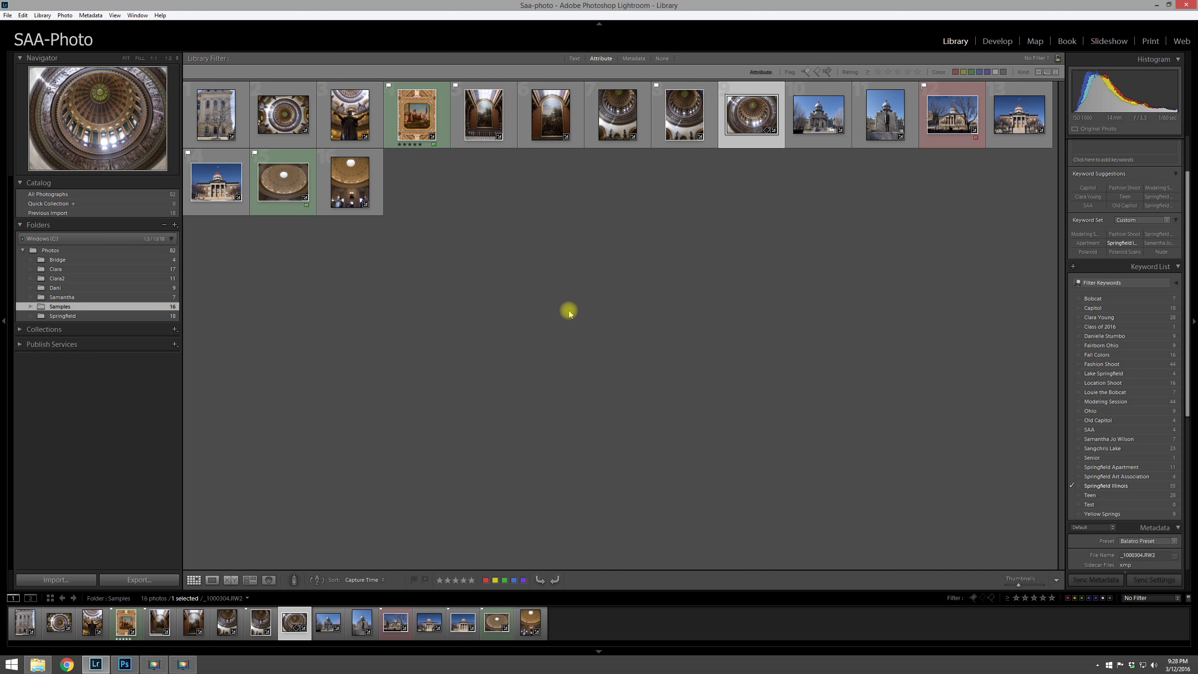
click(243, 129)
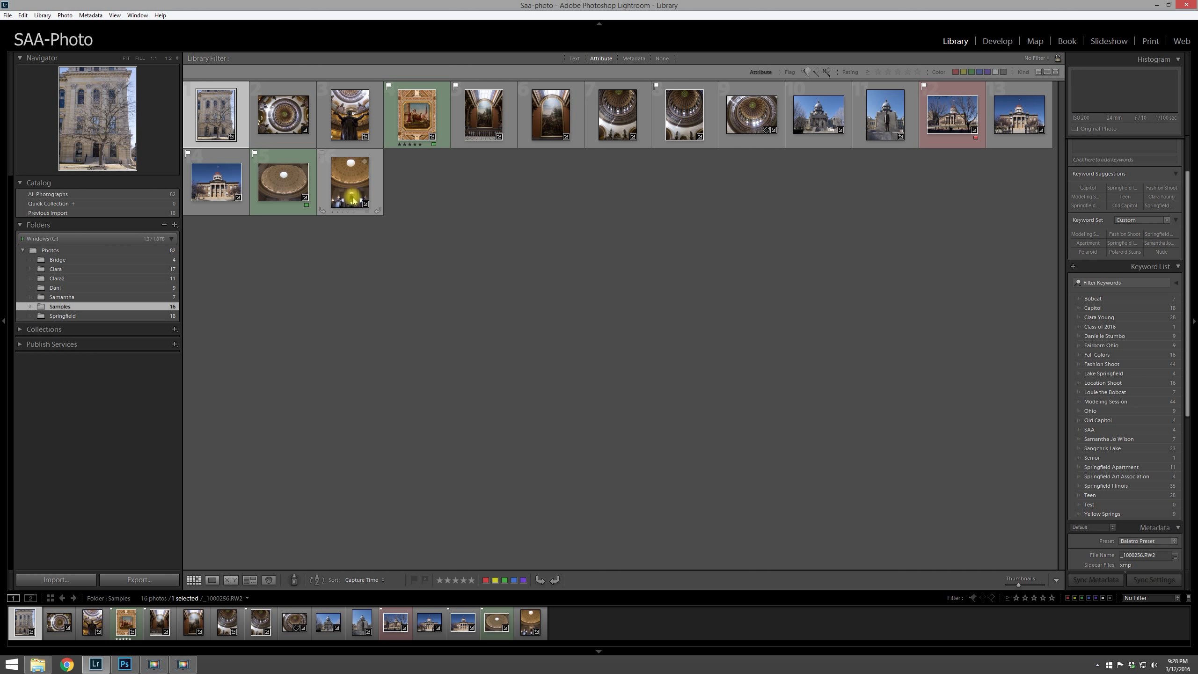
Select all 16 photos, tick the Springfield Illinois and Capitol keywords, then deselect.
key(ctrl+a)
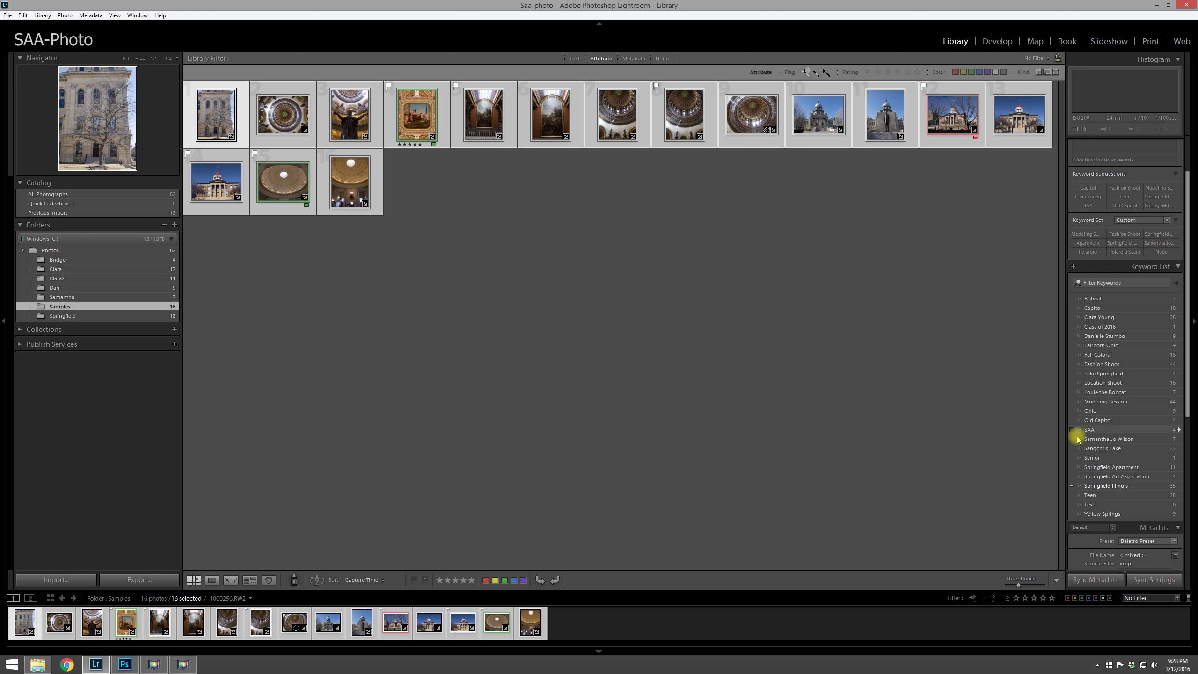
click(1072, 486)
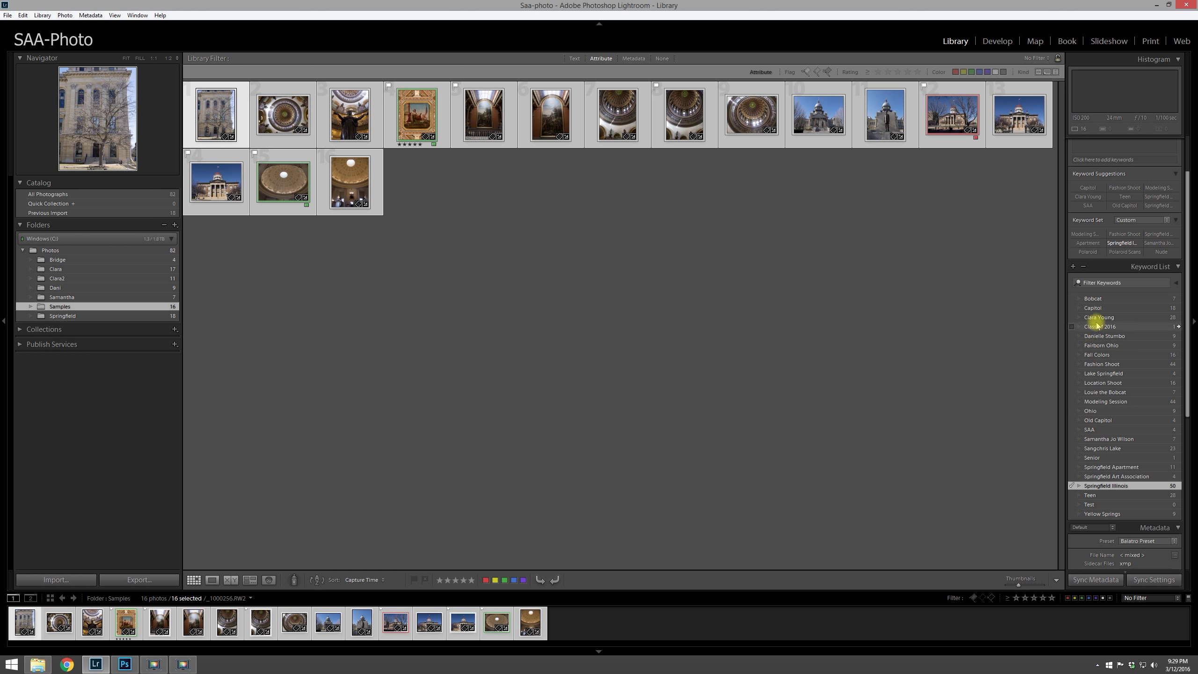
click(1072, 308)
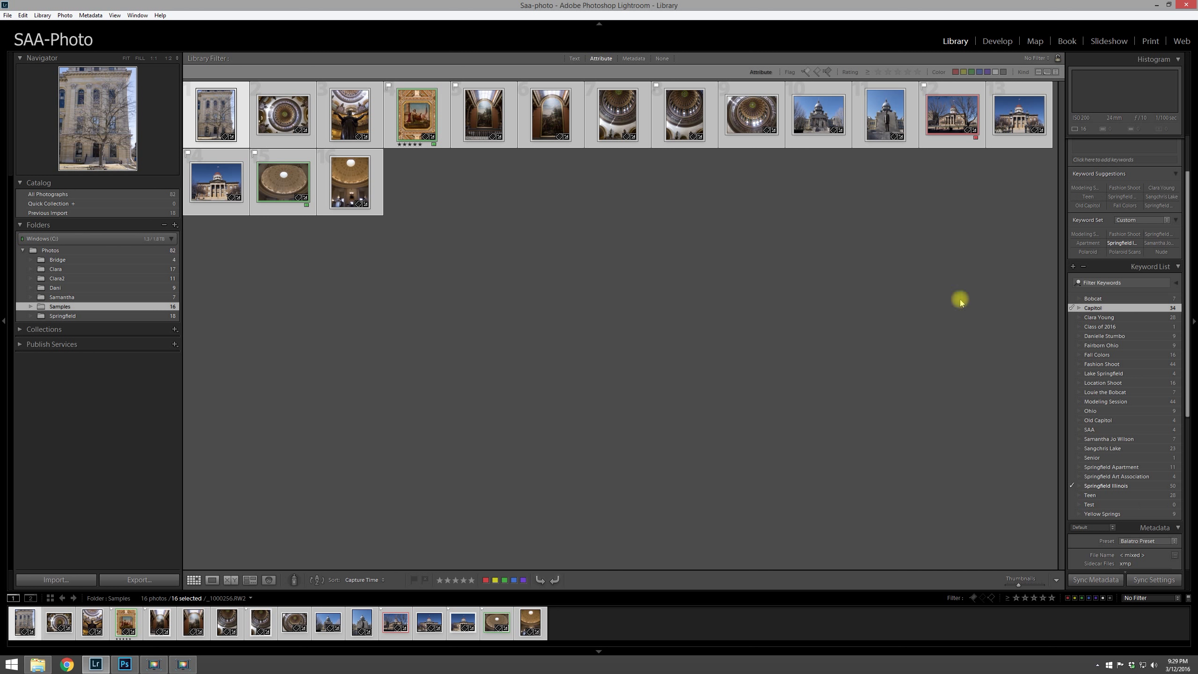
click(573, 209)
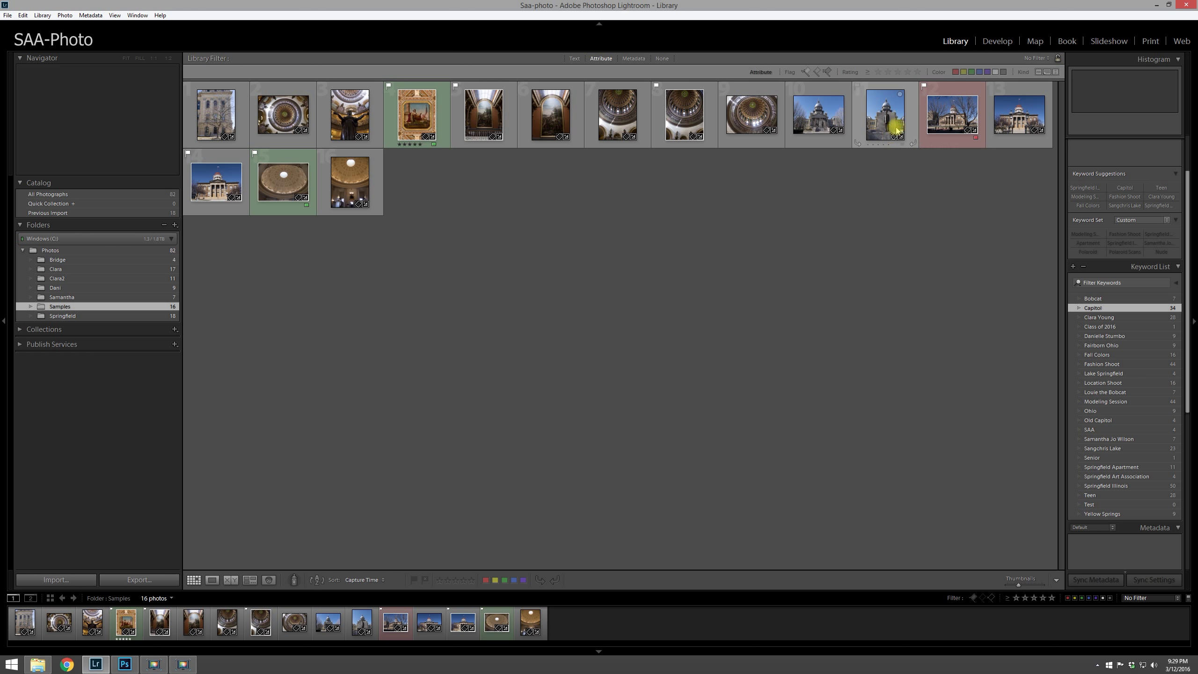
Select photos 12 through 16 and tag them with the Old Capitol keyword, then deselect them.
click(951, 124)
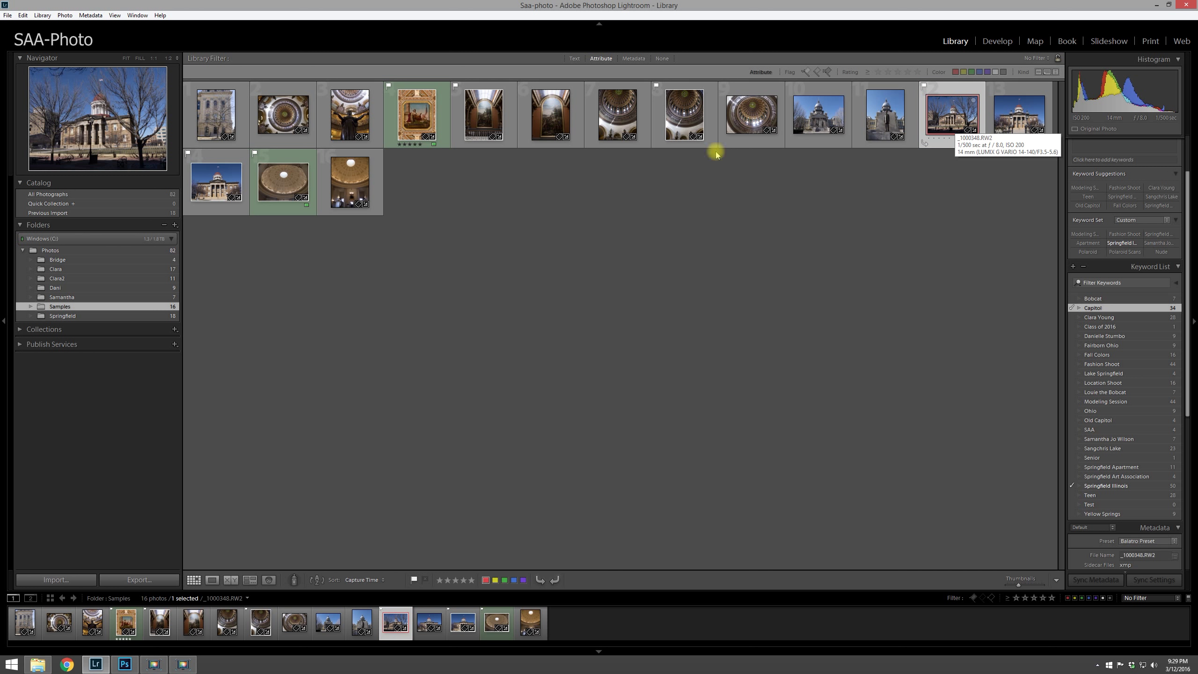
shift+click(362, 187)
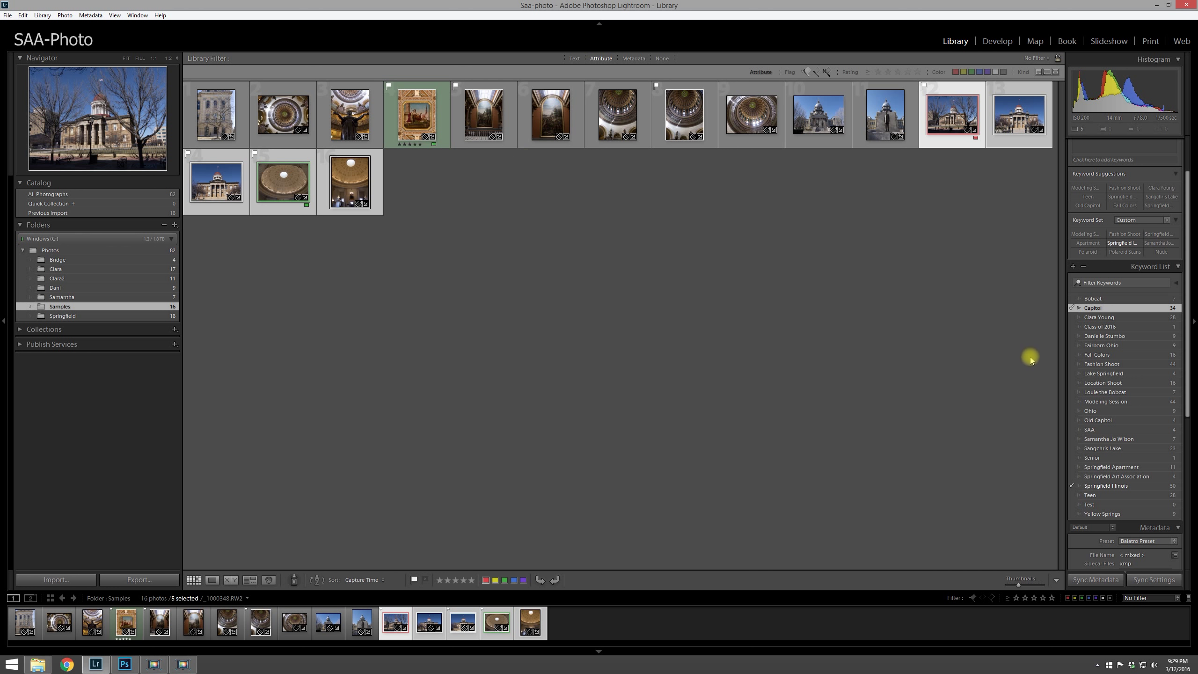
click(1071, 420)
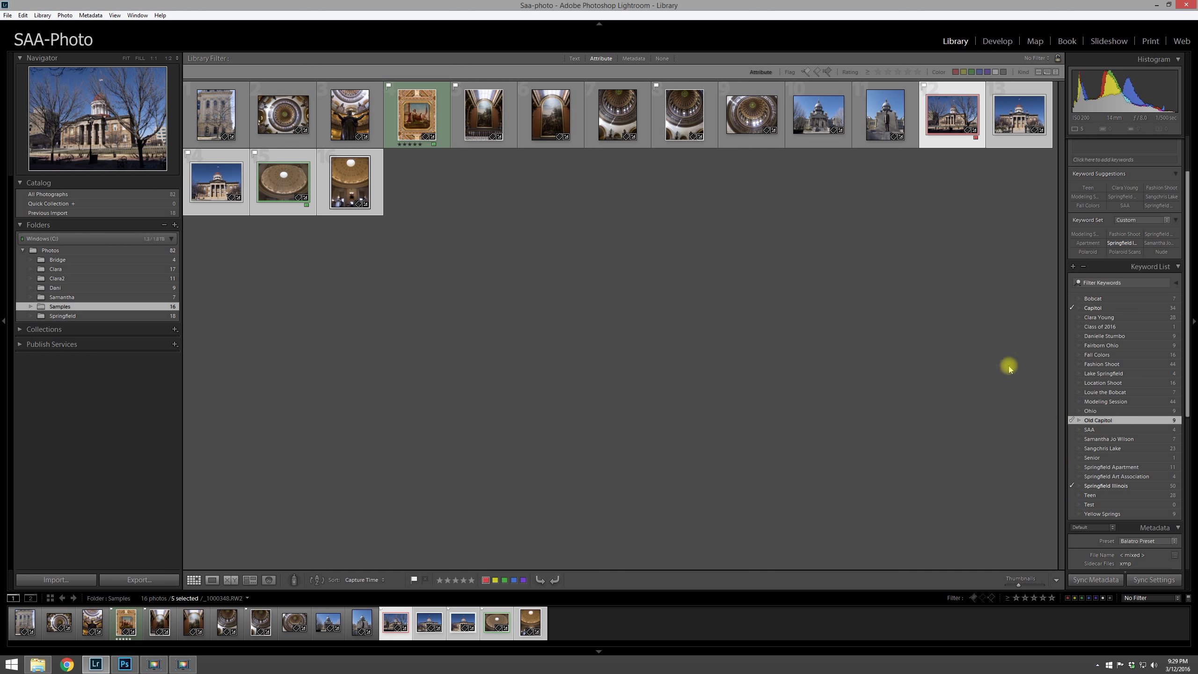
click(938, 203)
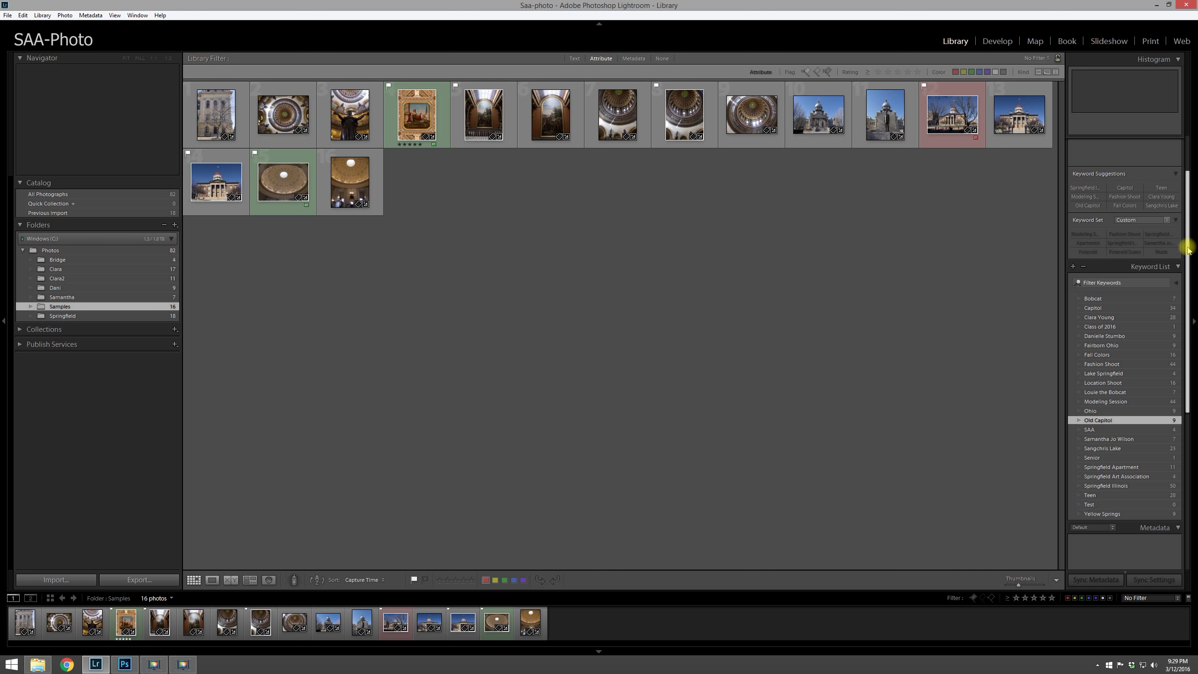
drag(1187, 249, 1184, 199)
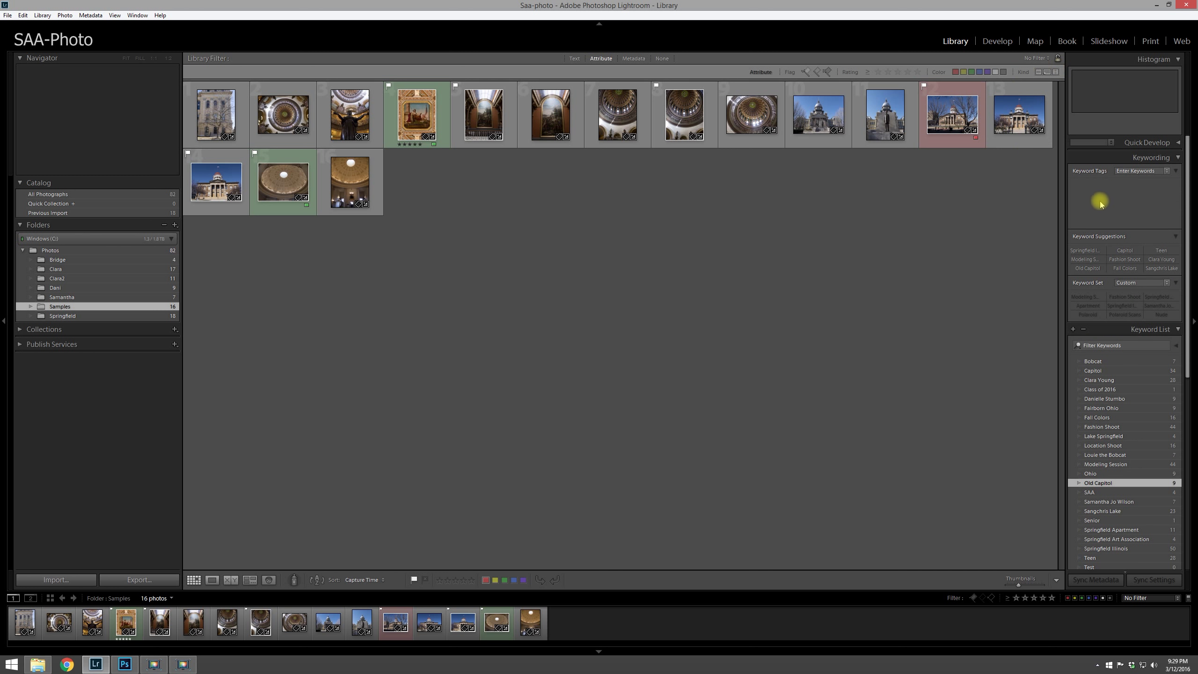
click(949, 116)
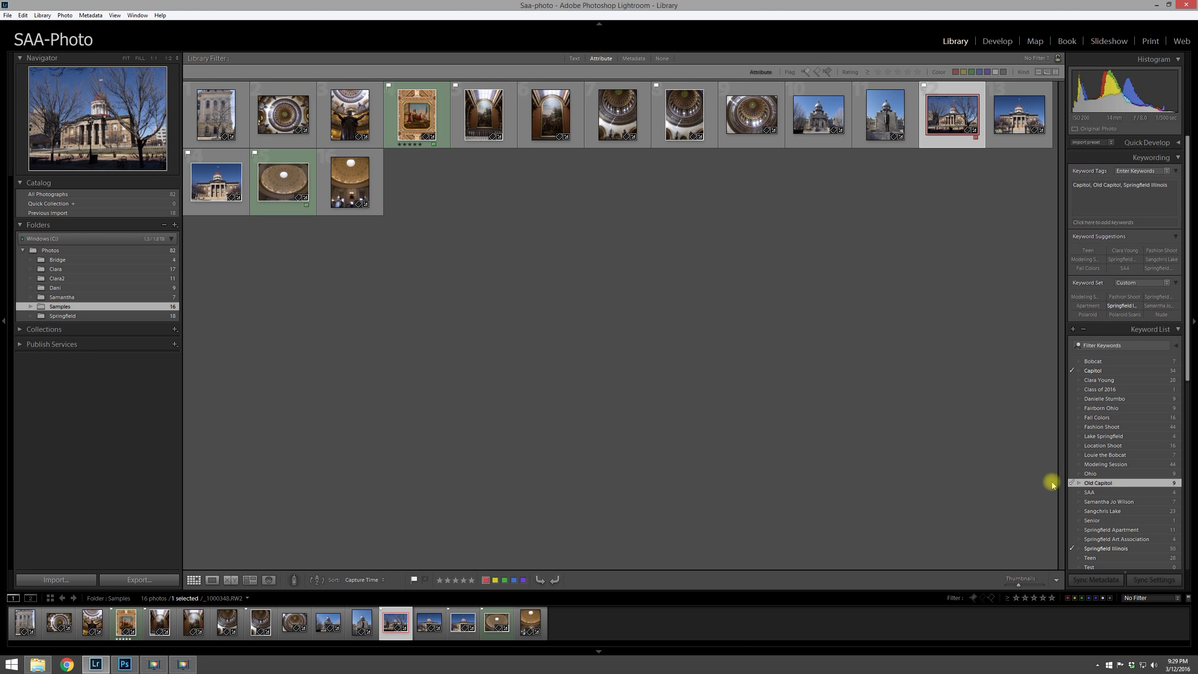
click(889, 120)
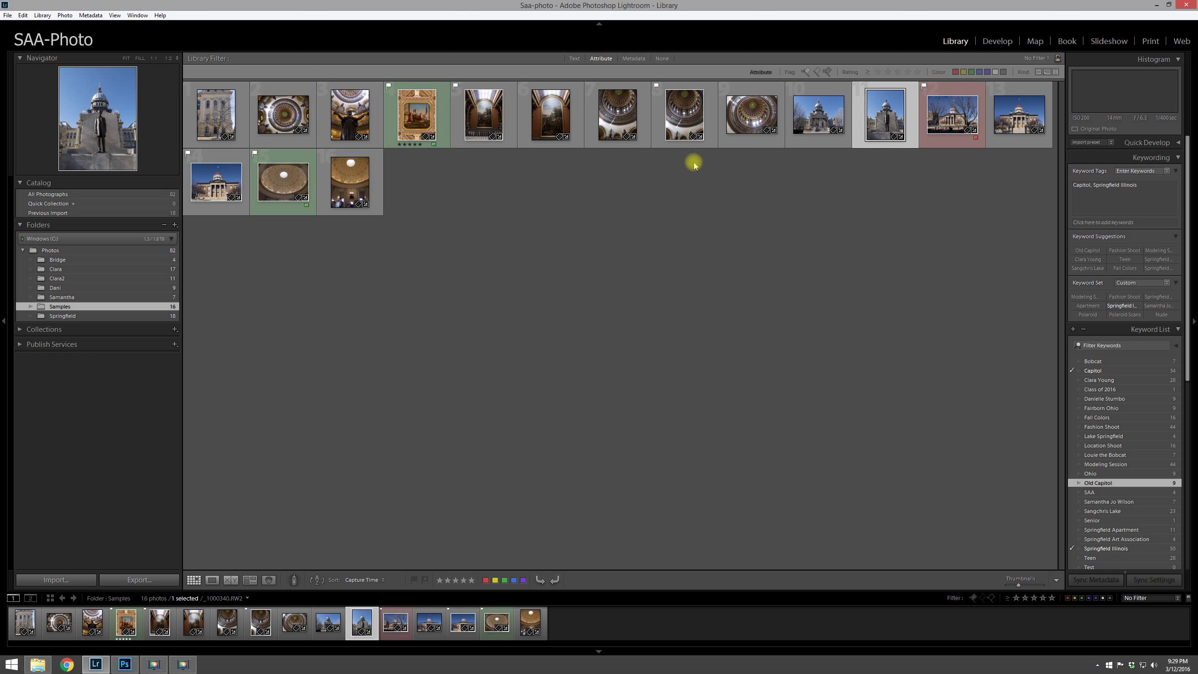
click(820, 118)
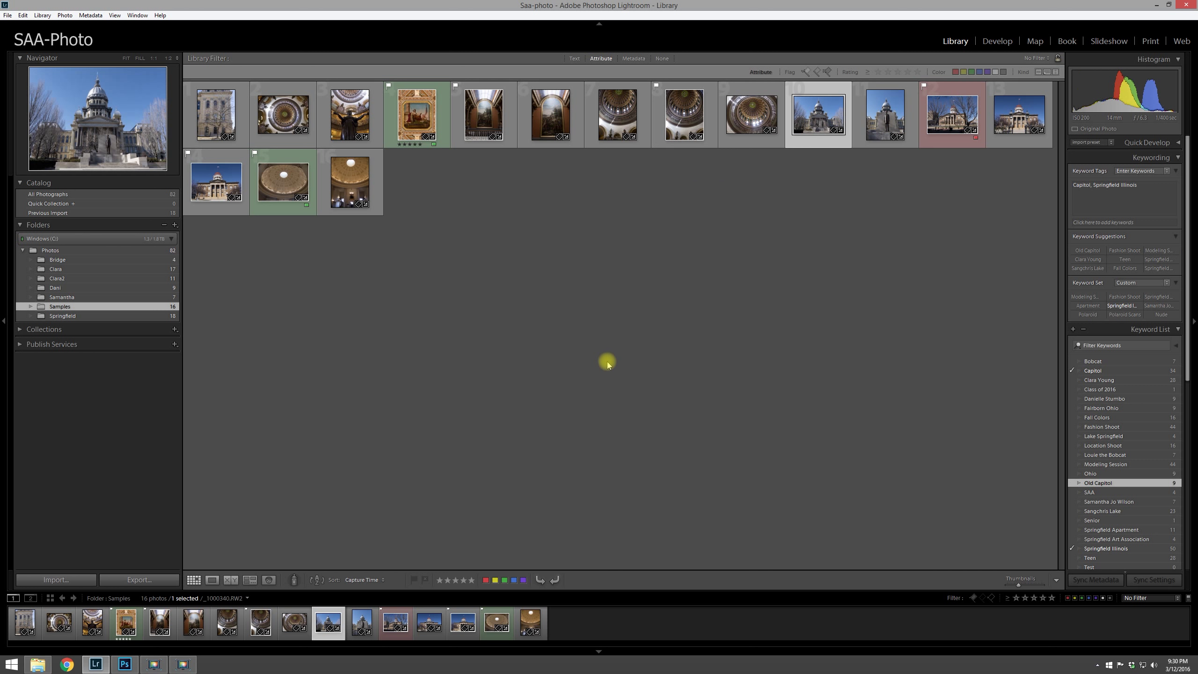
key(ctrl+d)
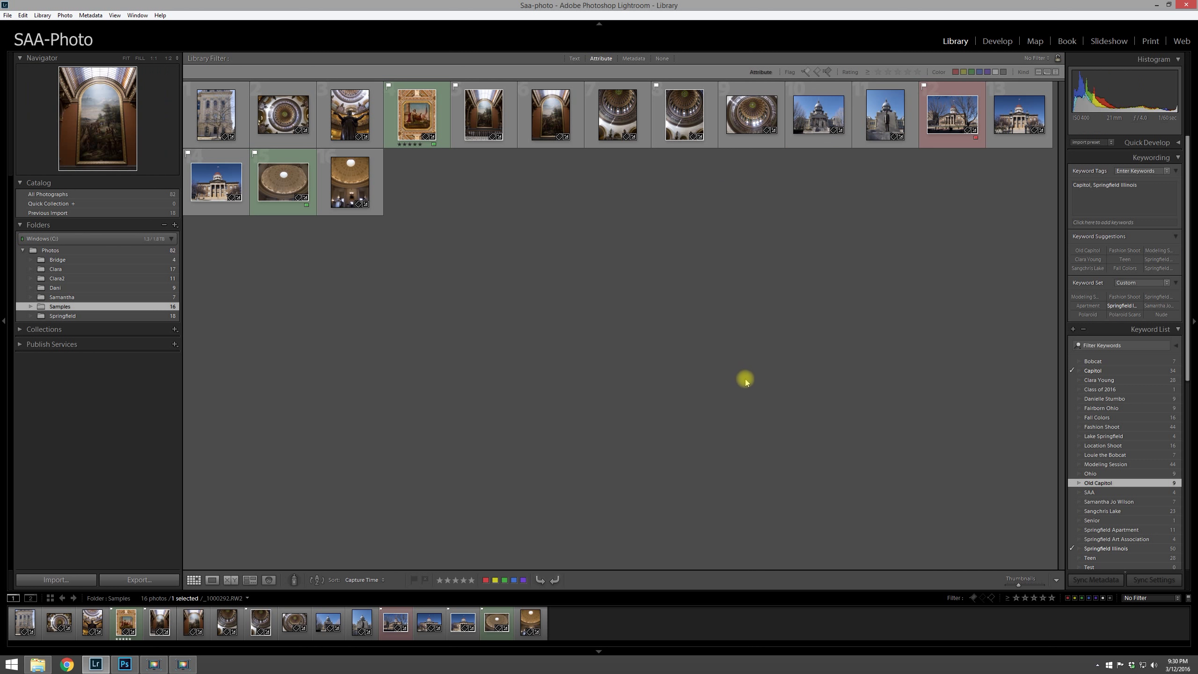
drag(1184, 225, 1187, 367)
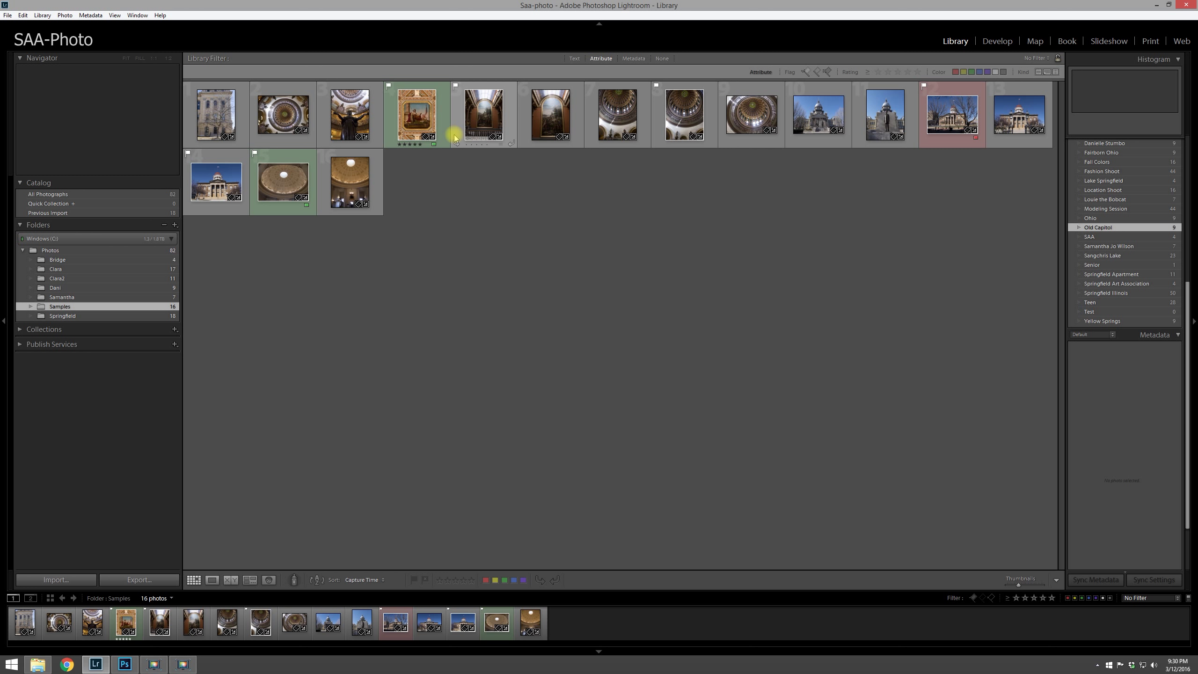
Select the fourth photo (ceiling painting), collapse the Keyword List and review its Metadata panel fields.
click(409, 114)
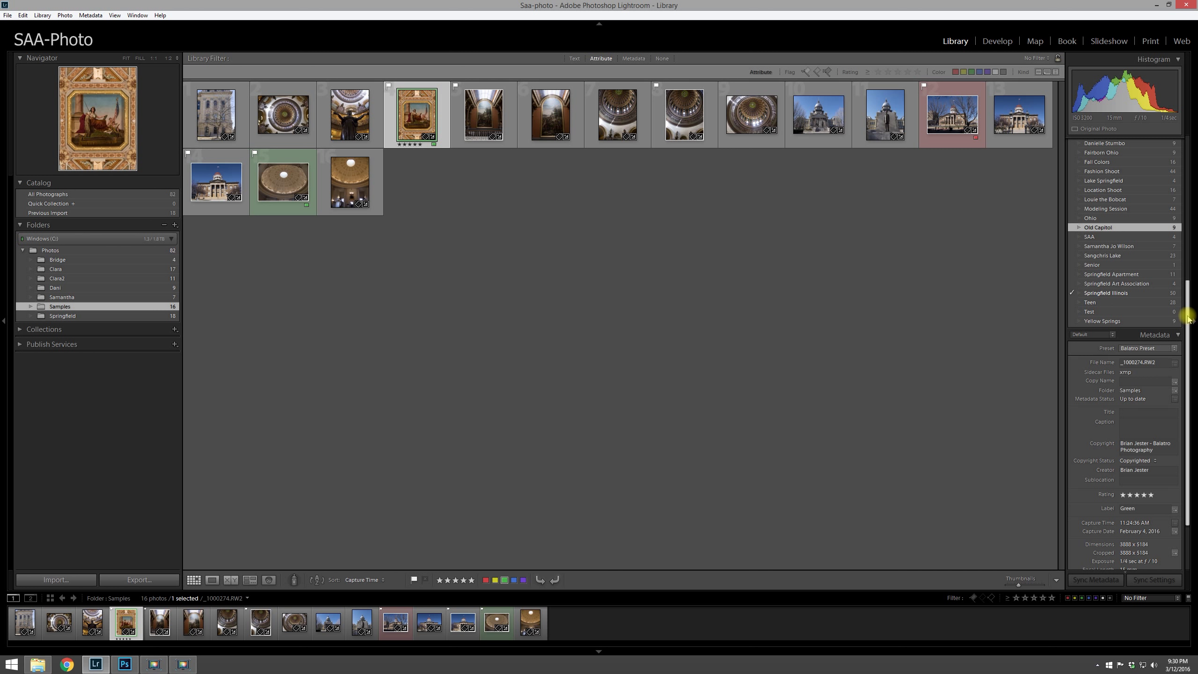
drag(1187, 317, 1184, 367)
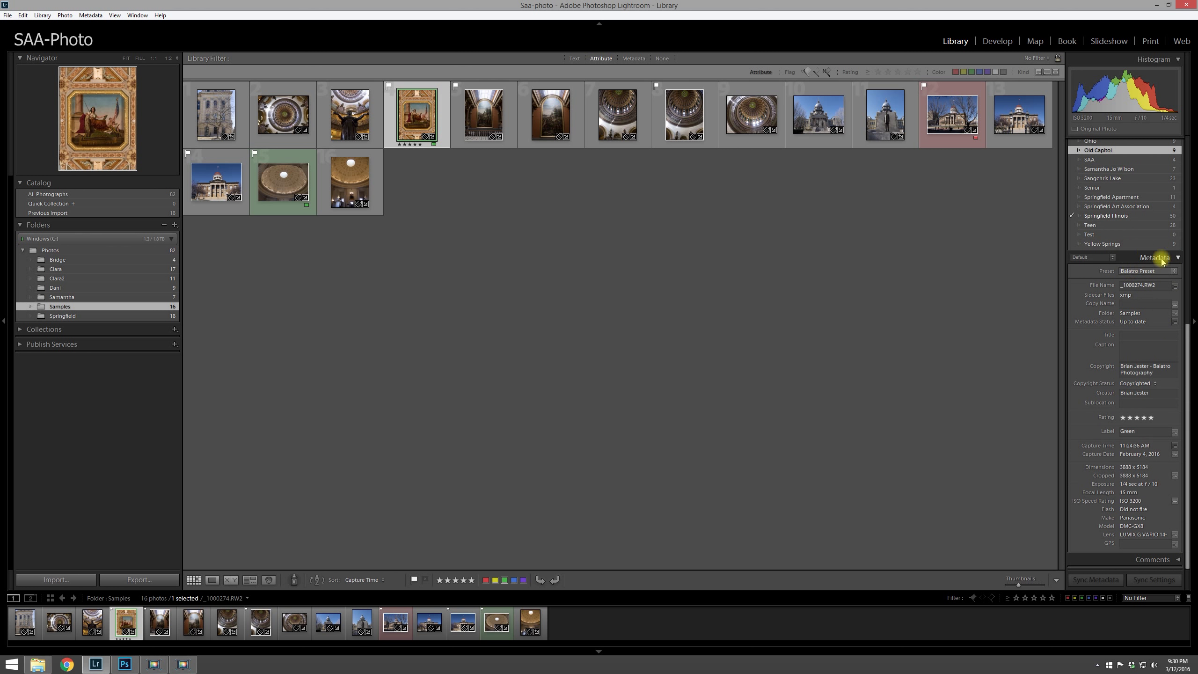
click(1178, 259)
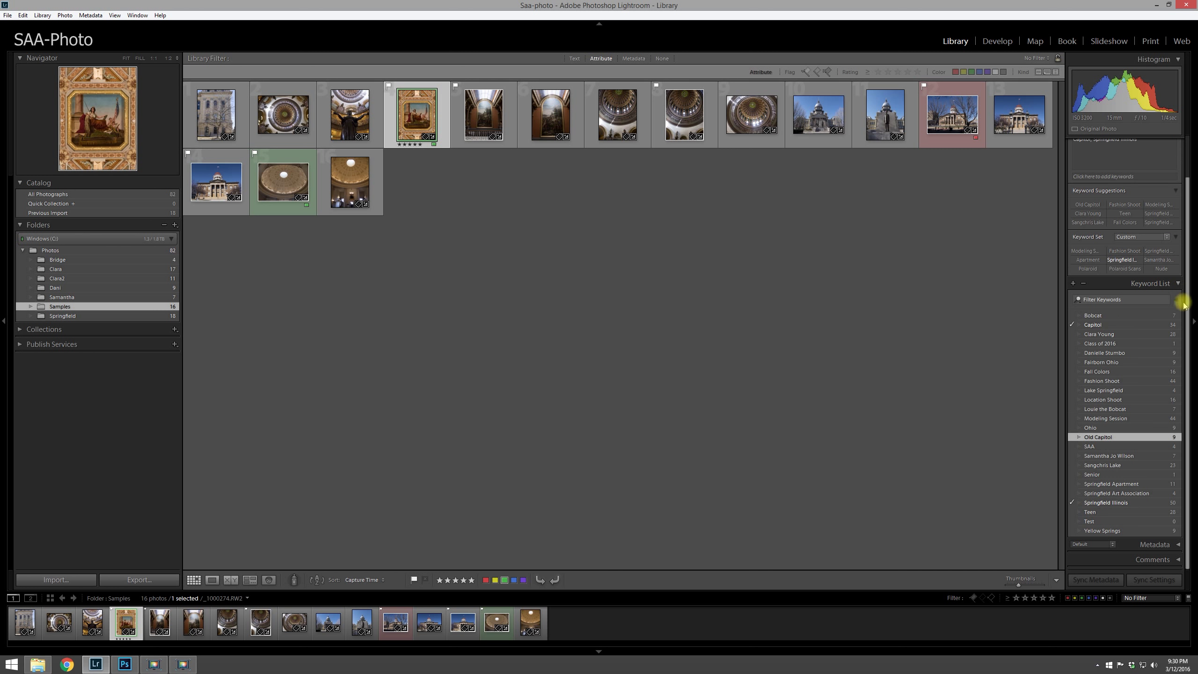
click(1177, 285)
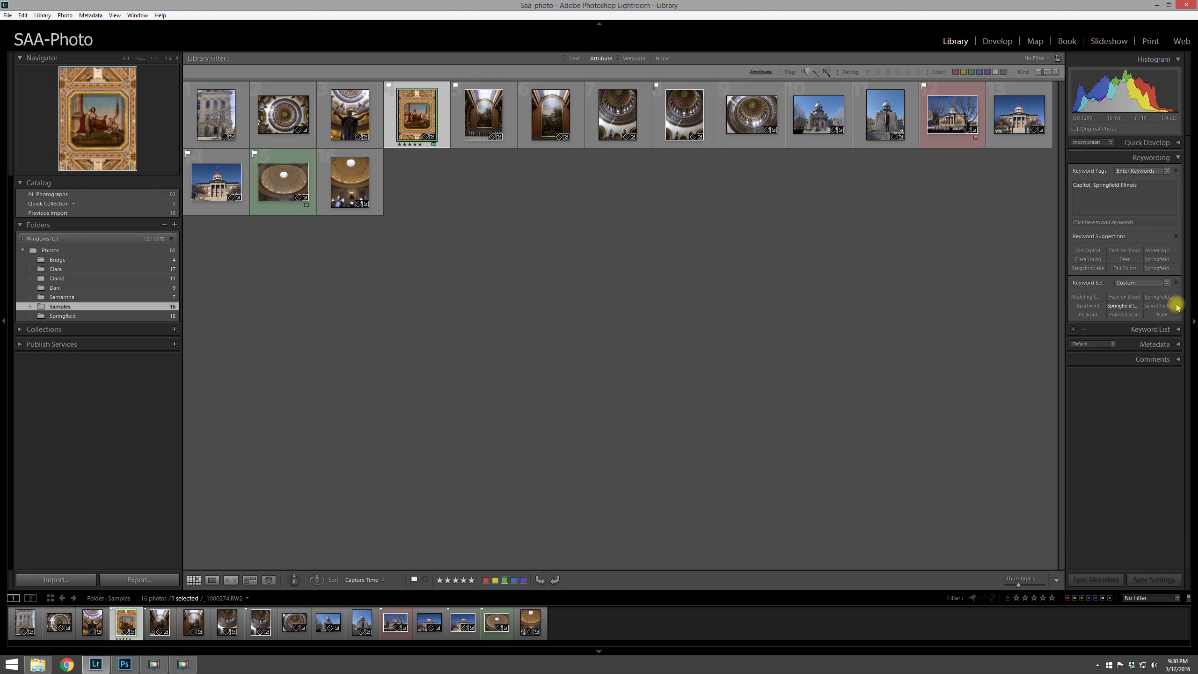
click(1177, 345)
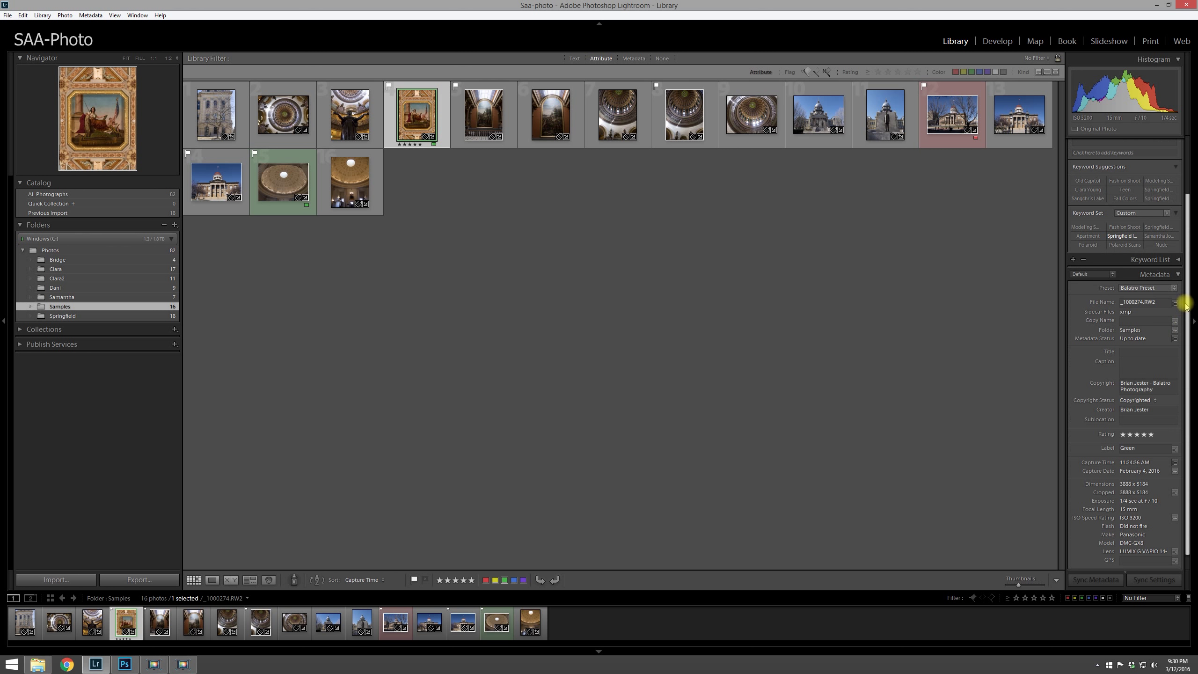
scroll(1187, 321, down, 3)
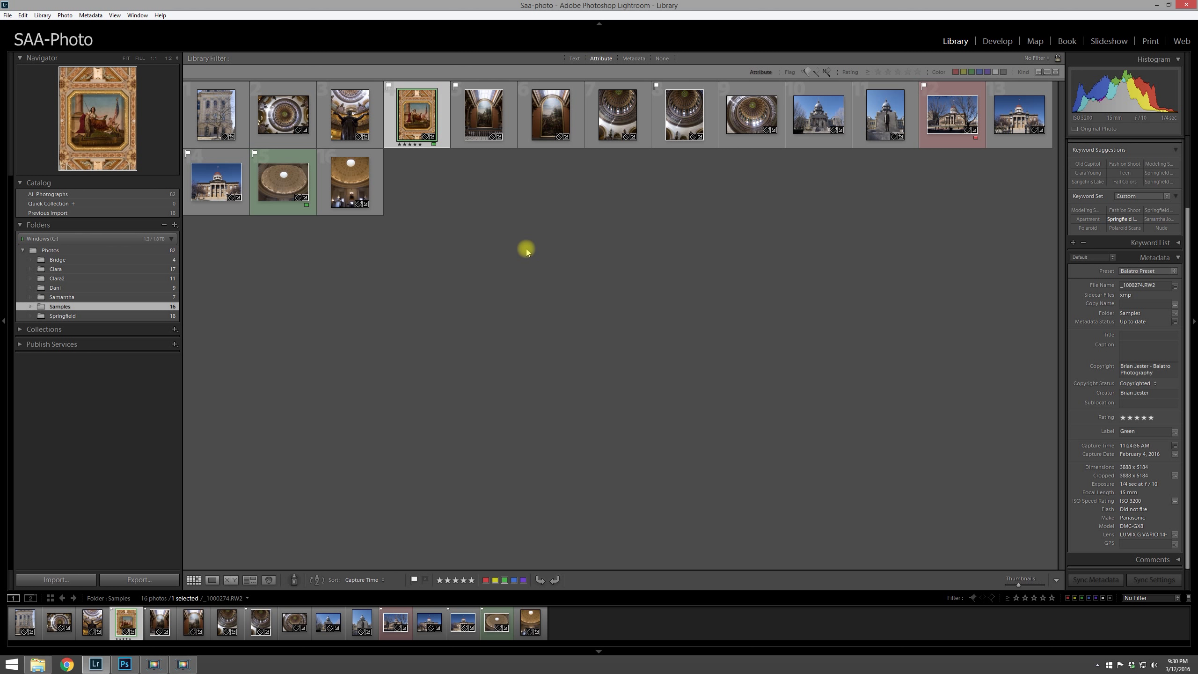
click(561, 207)
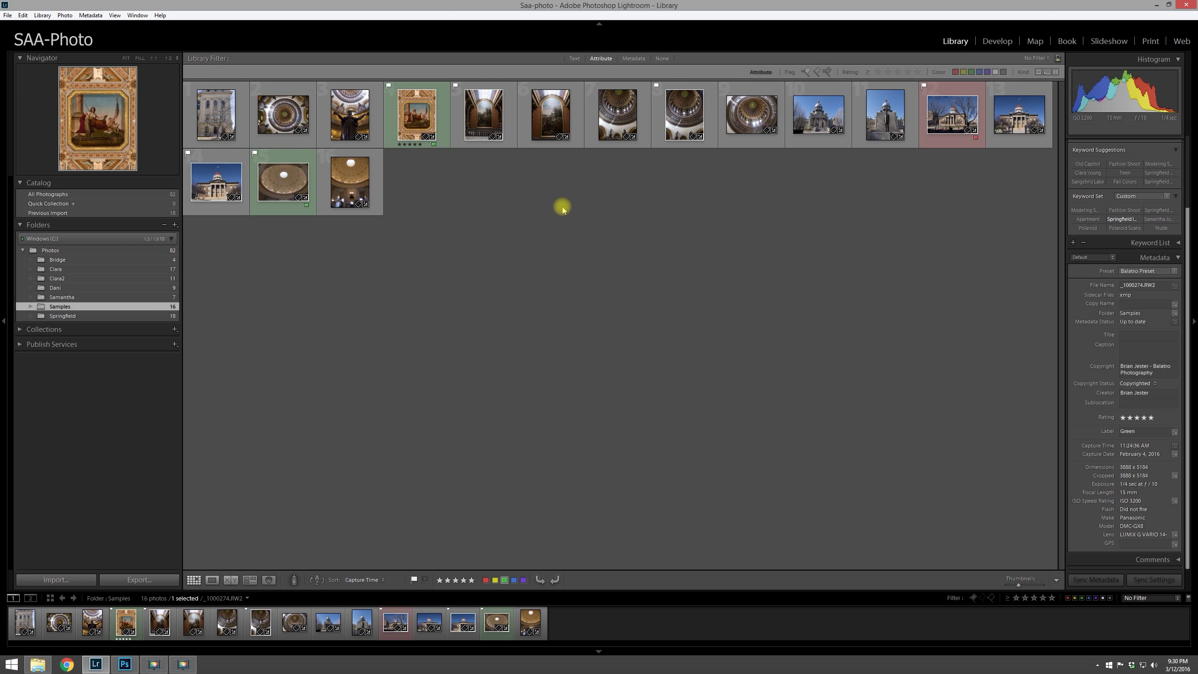
click(411, 120)
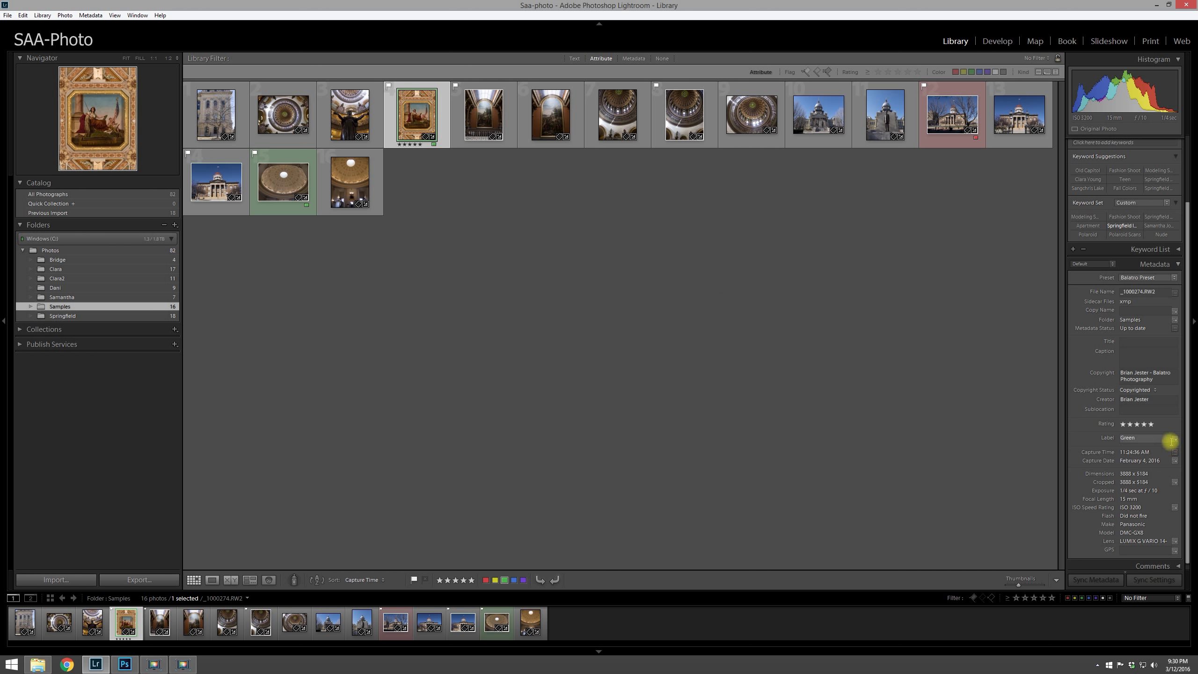
Deselect the ceiling painting photo using an empty grid area, leaving the Metadata panel blank.
click(803, 295)
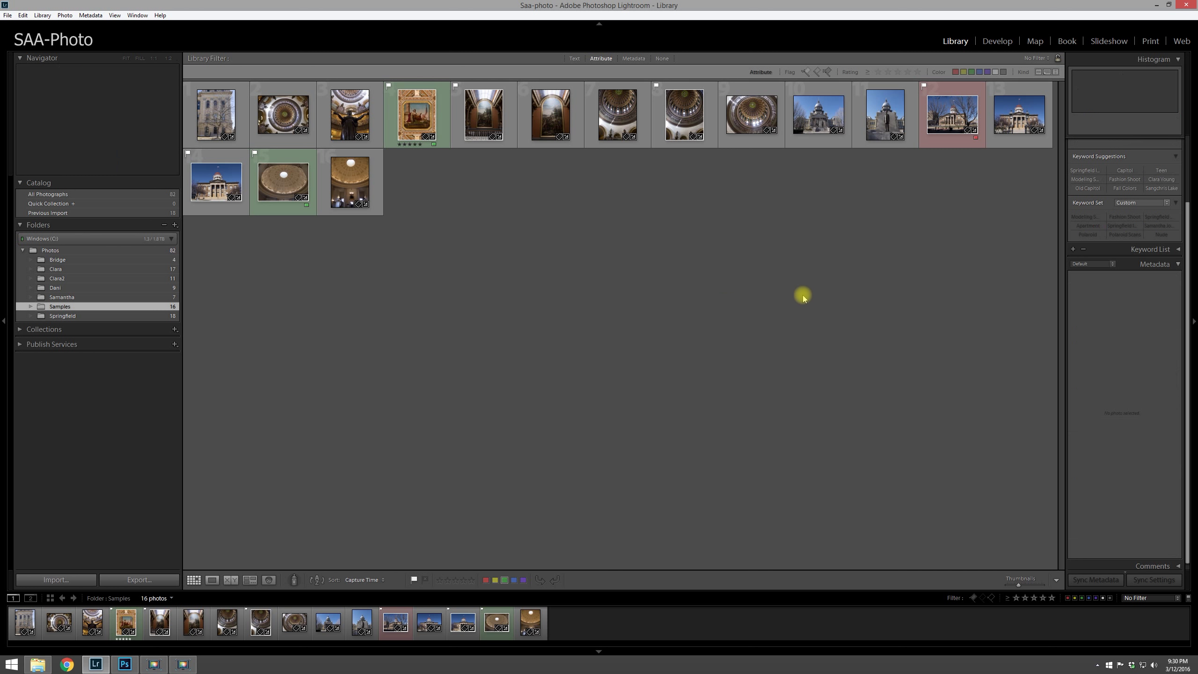